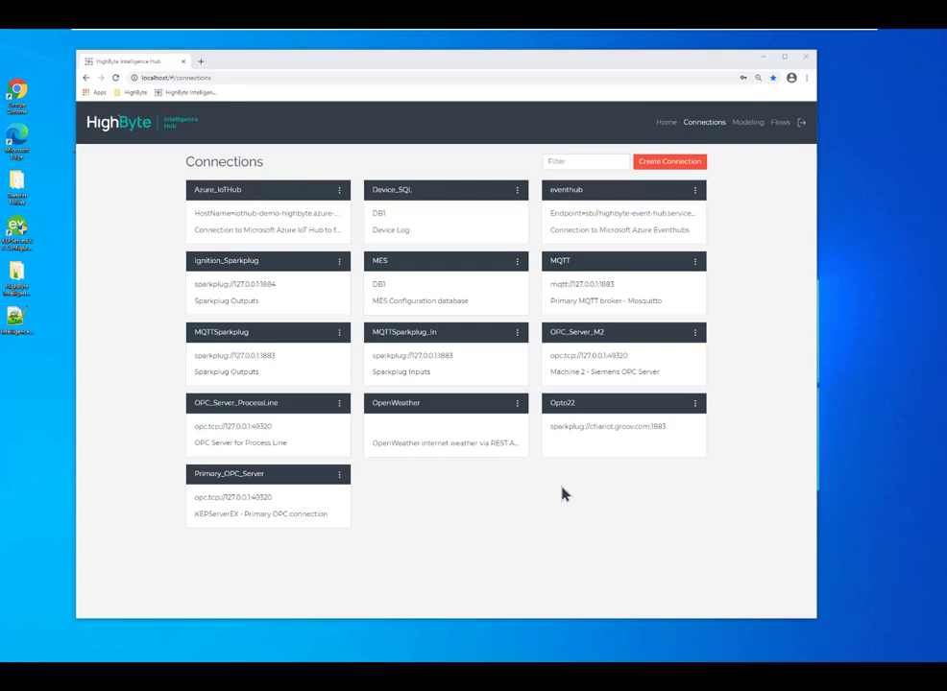
- Import all four tags of BUILD1's Thermostat6 as inputs of the Primary_OPC_Server connection and return to its inputs list
{"action": "left_click", "coordinate": [289, 480]}
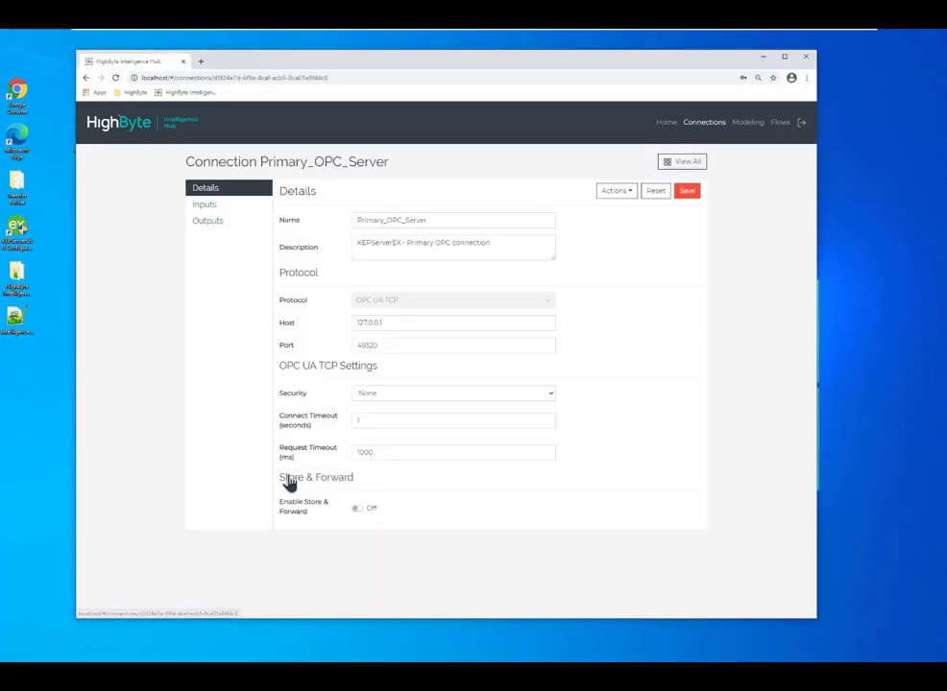
{"action": "left_click", "coordinate": [218, 209]}
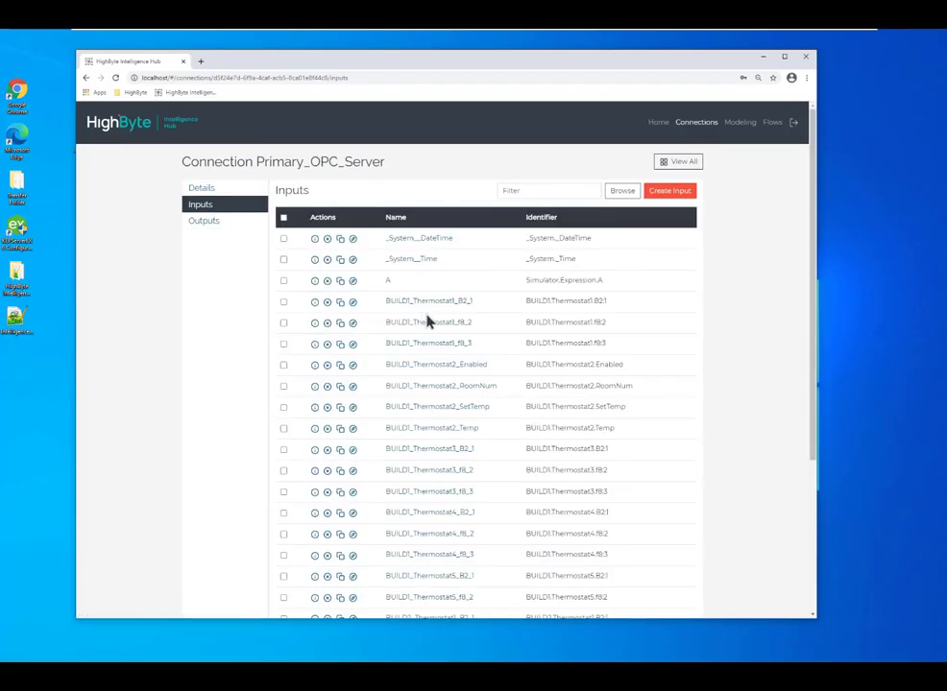
{"action": "left_click", "coordinate": [624, 191]}
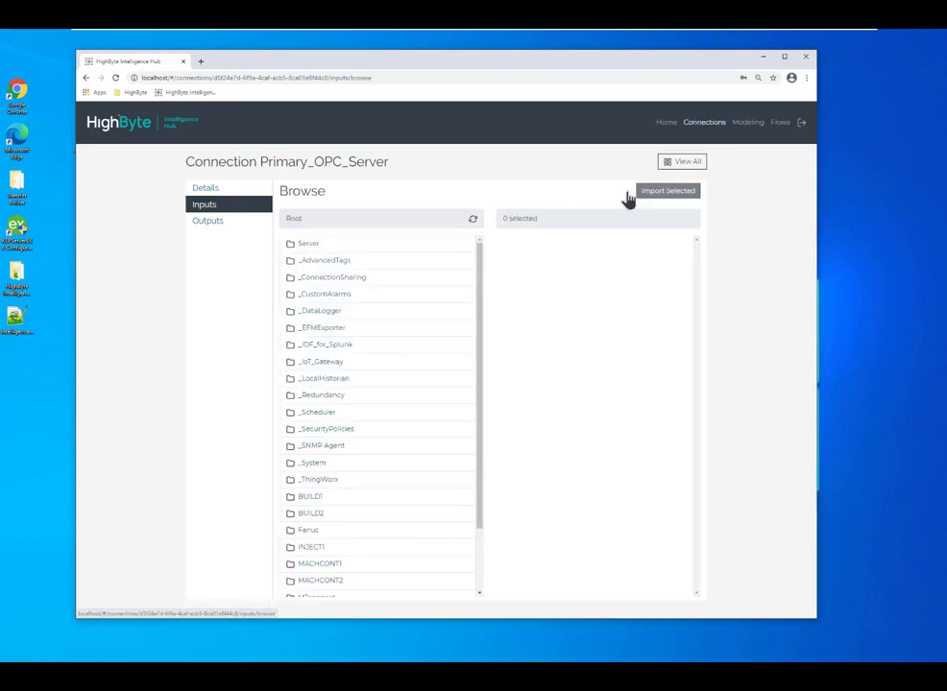
{"action": "left_click", "coordinate": [311, 498]}
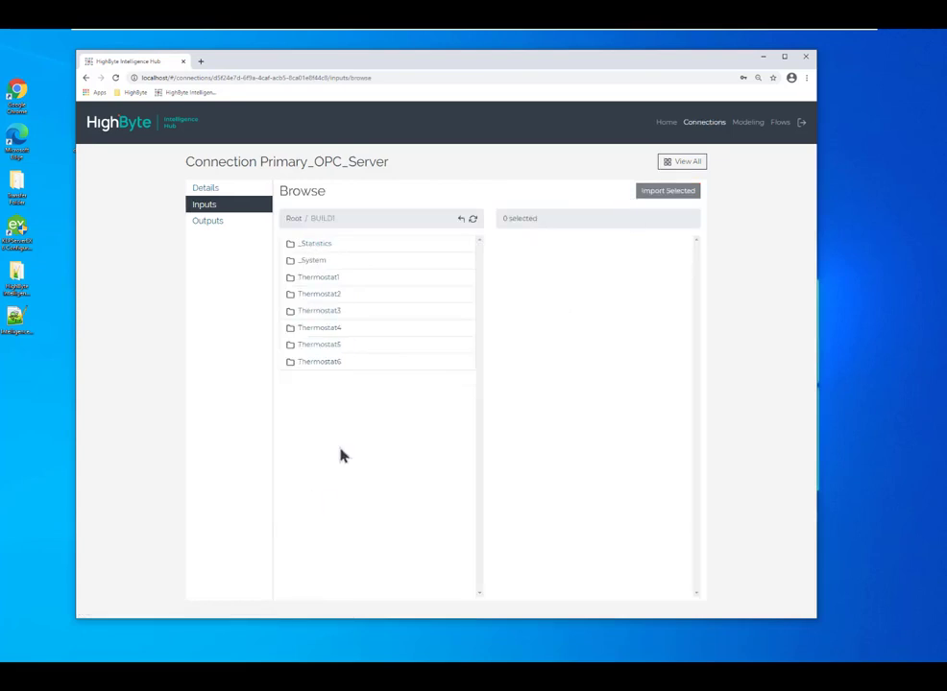
{"action": "left_click", "coordinate": [324, 365]}
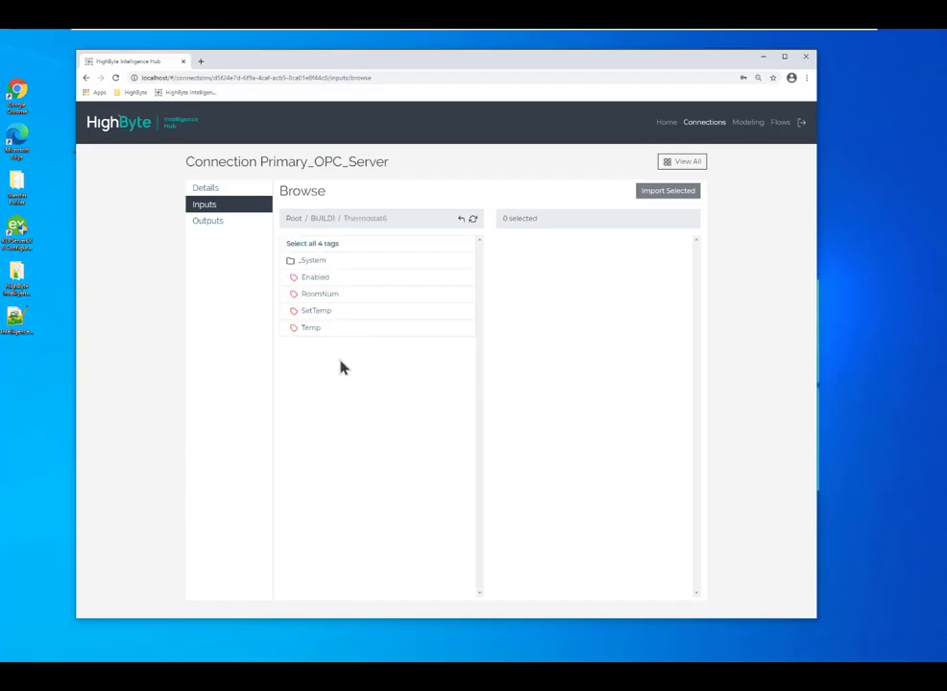
{"action": "left_click", "coordinate": [322, 246]}
{"action": "left_click", "coordinate": [325, 246]}
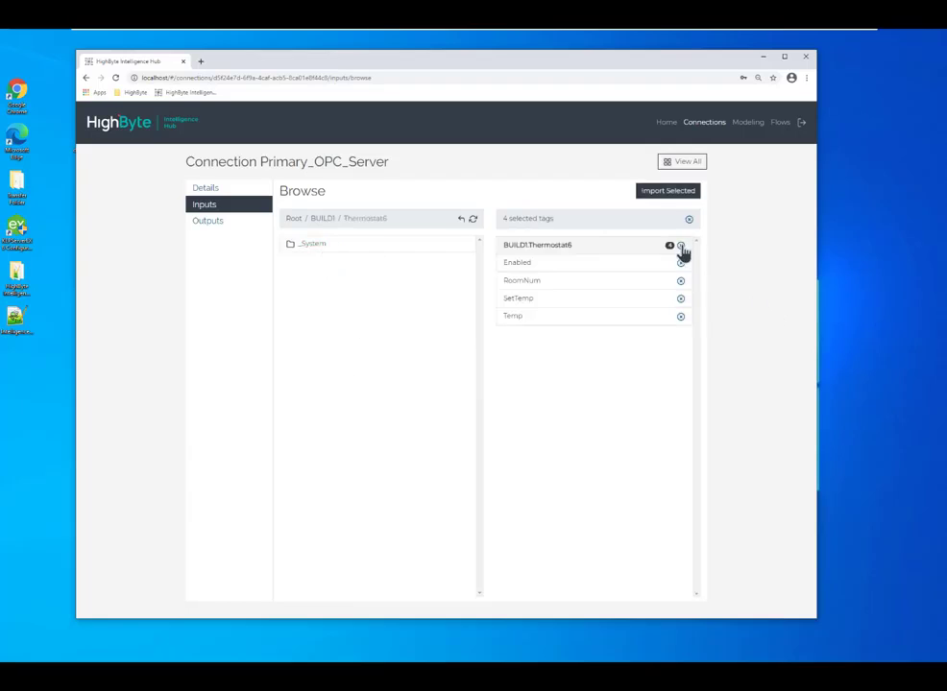
{"action": "left_click", "coordinate": [670, 192]}
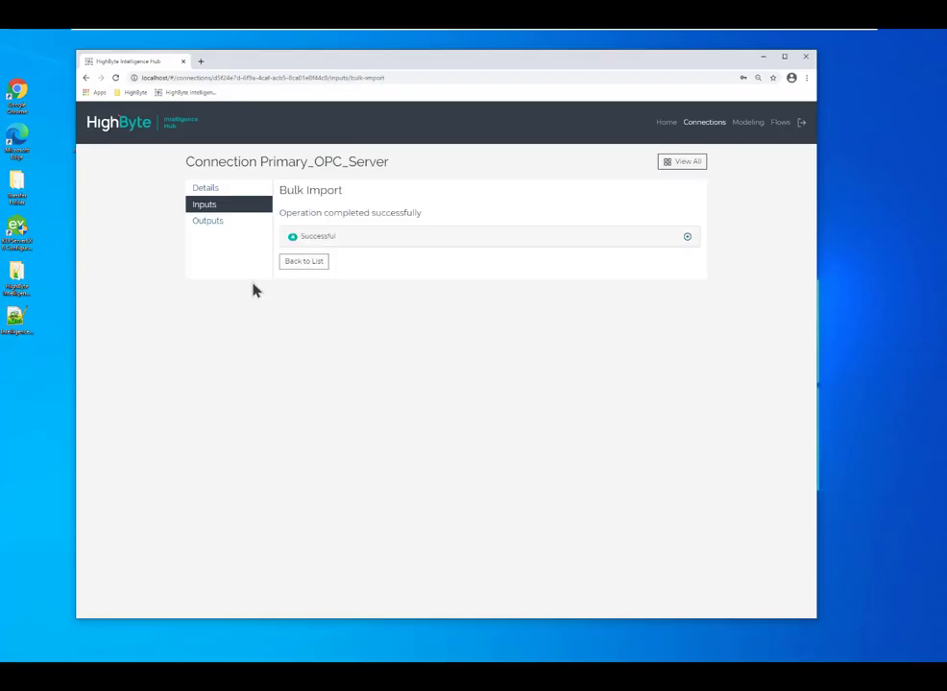
{"action": "left_click", "coordinate": [305, 262]}
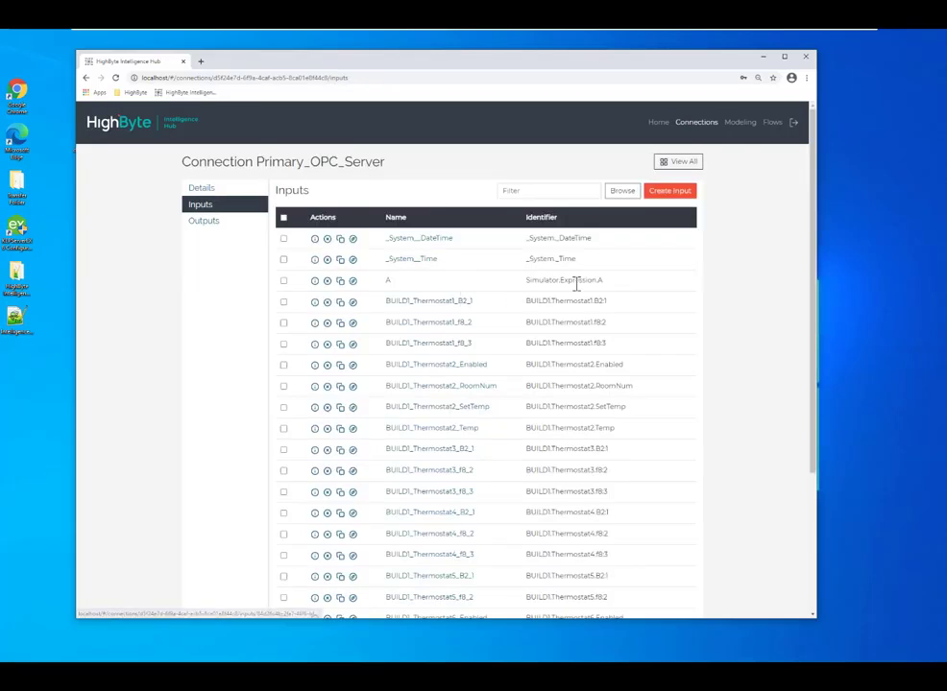
{"action": "scroll", "coordinate": [536, 514], "scroll_direction": "down", "scroll_amount": 5}
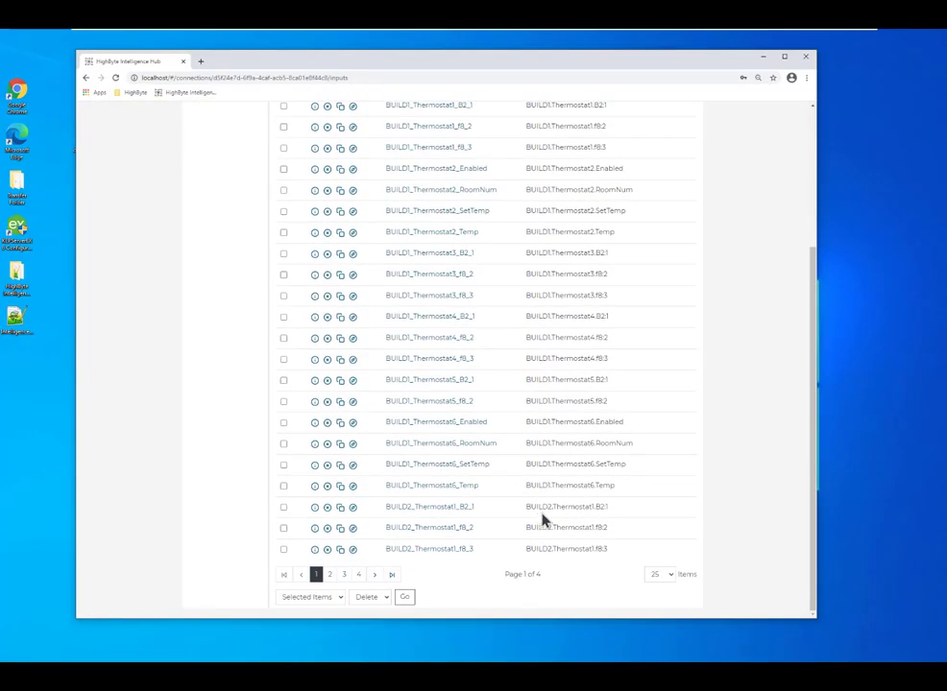
{"action": "scroll", "coordinate": [547, 507], "scroll_direction": "up", "scroll_amount": 5}
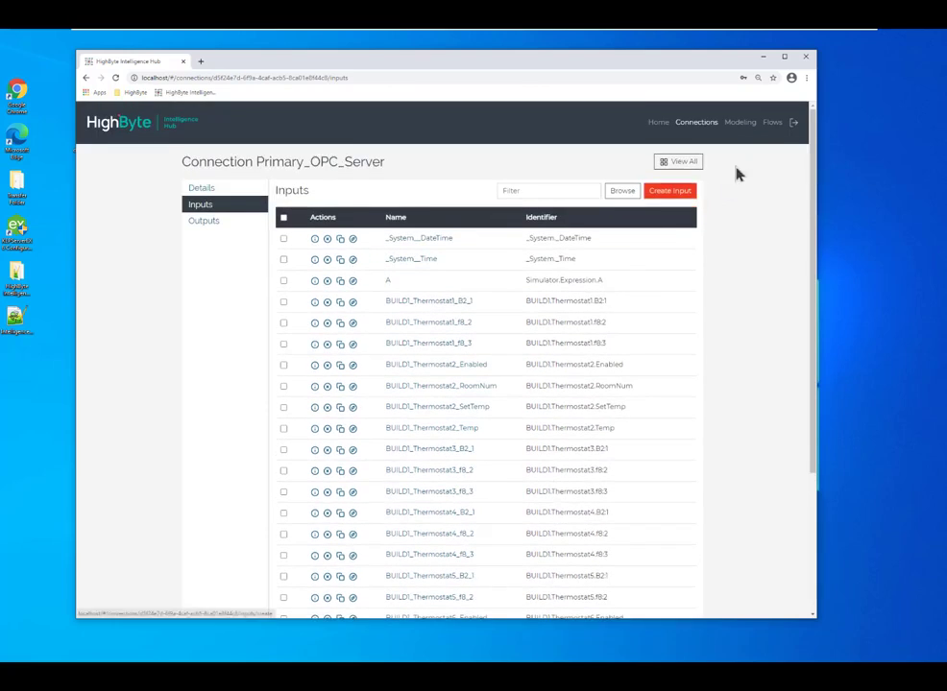
- Start an instance of the Room_ThermostatControl model, name it Room_Thermostat6, and proceed to its attributes
{"action": "left_click", "coordinate": [742, 124]}
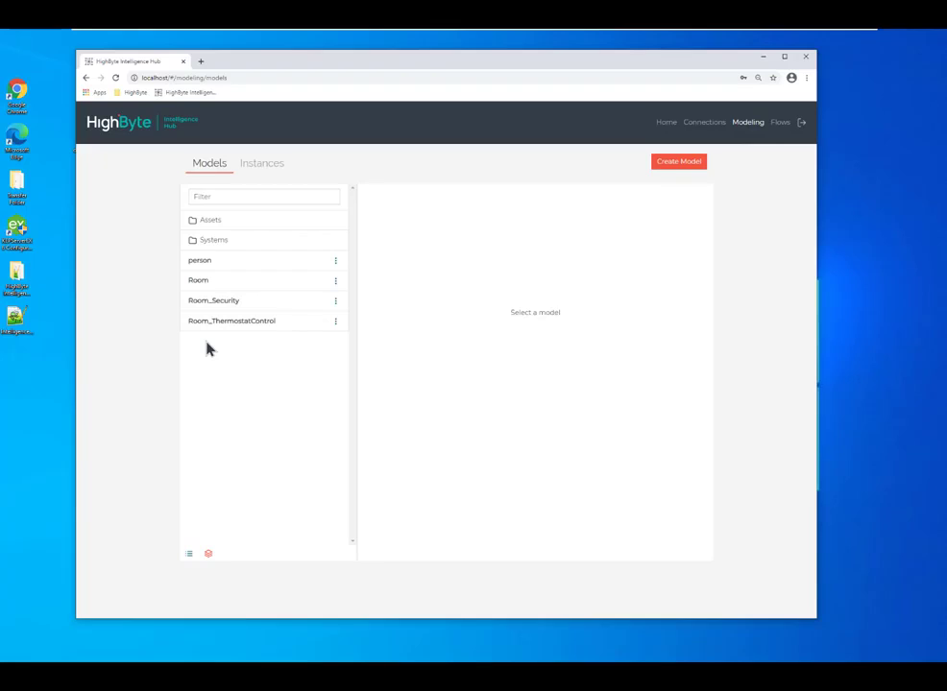
{"action": "double_click", "coordinate": [240, 325]}
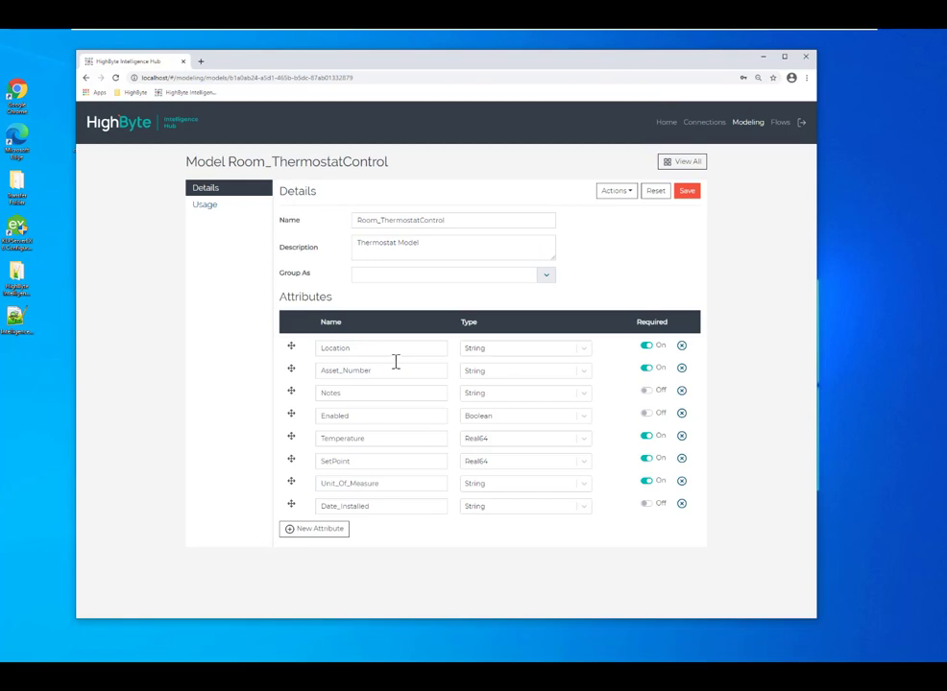
{"action": "left_click", "coordinate": [617, 191]}
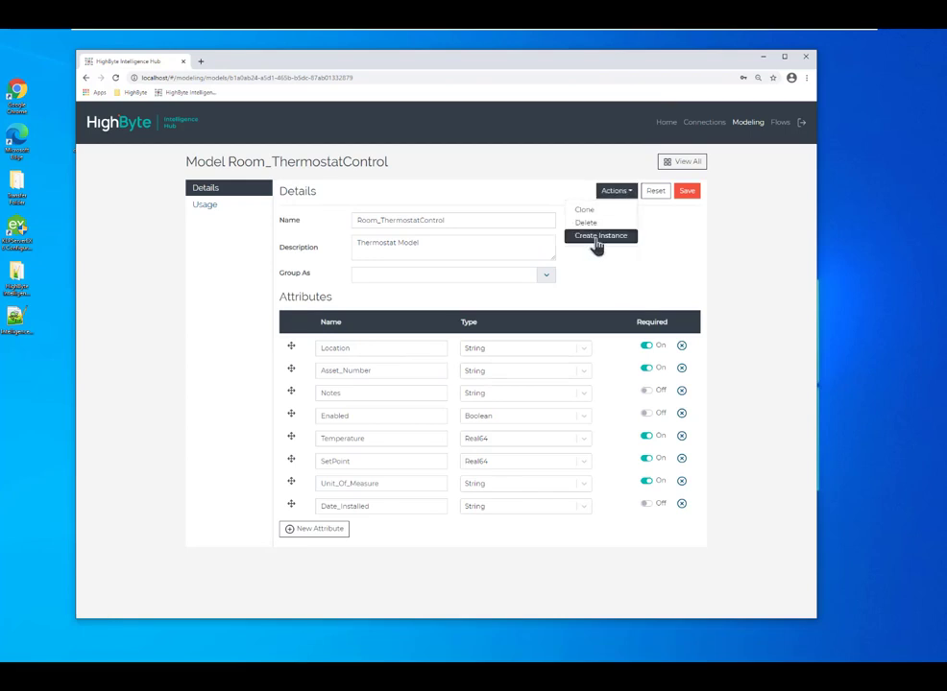
{"action": "left_click", "coordinate": [597, 237]}
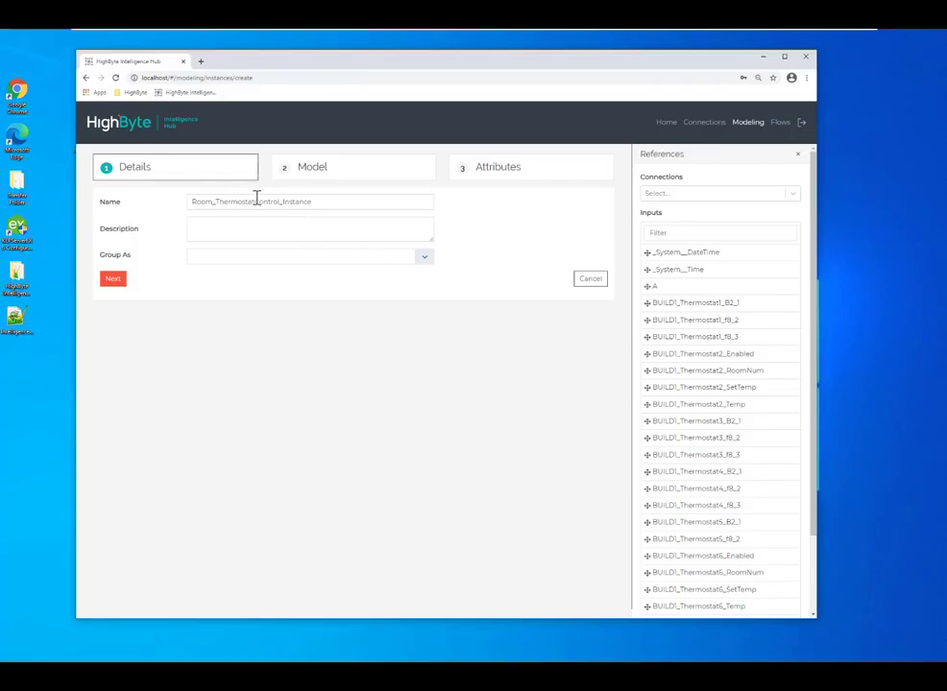
{"action": "left_click_drag", "start_coordinate": [254, 201], "coordinate": [372, 208]}
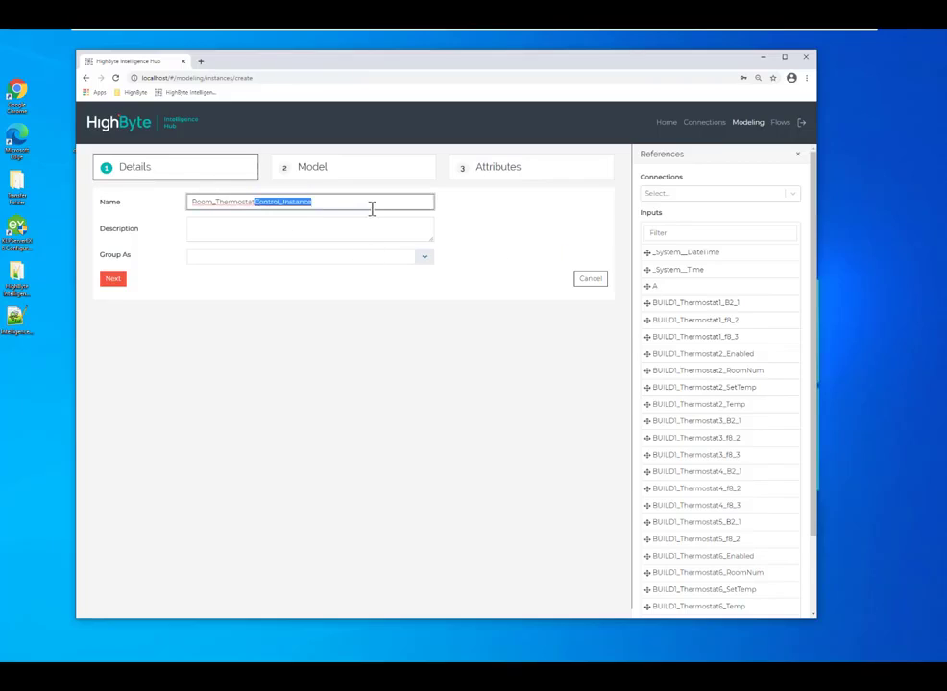
{"action": "type", "text": "6"}
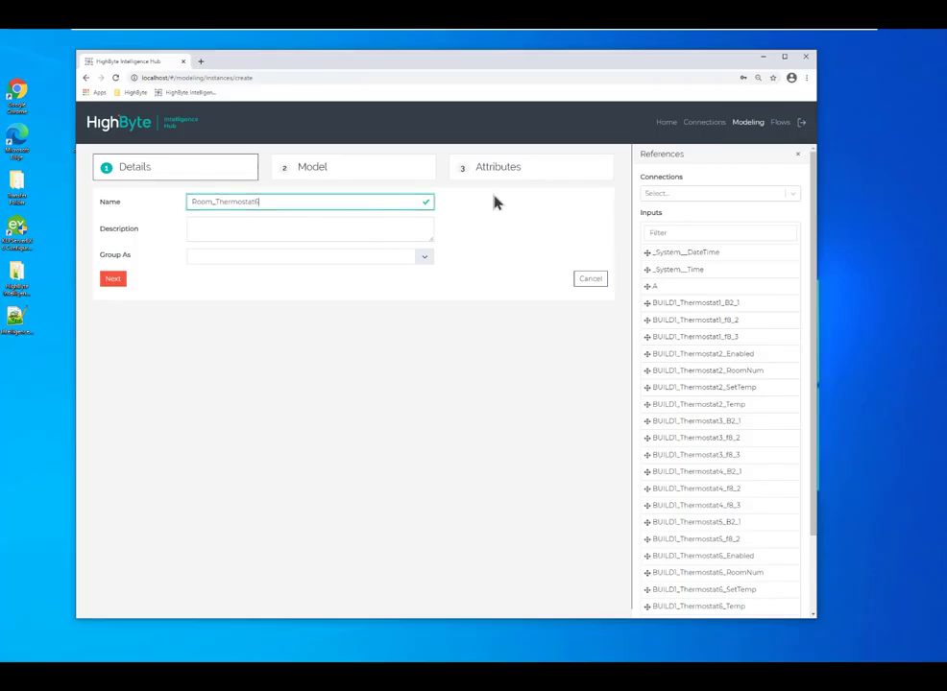
{"action": "left_click", "coordinate": [119, 279]}
{"action": "left_click", "coordinate": [157, 224]}
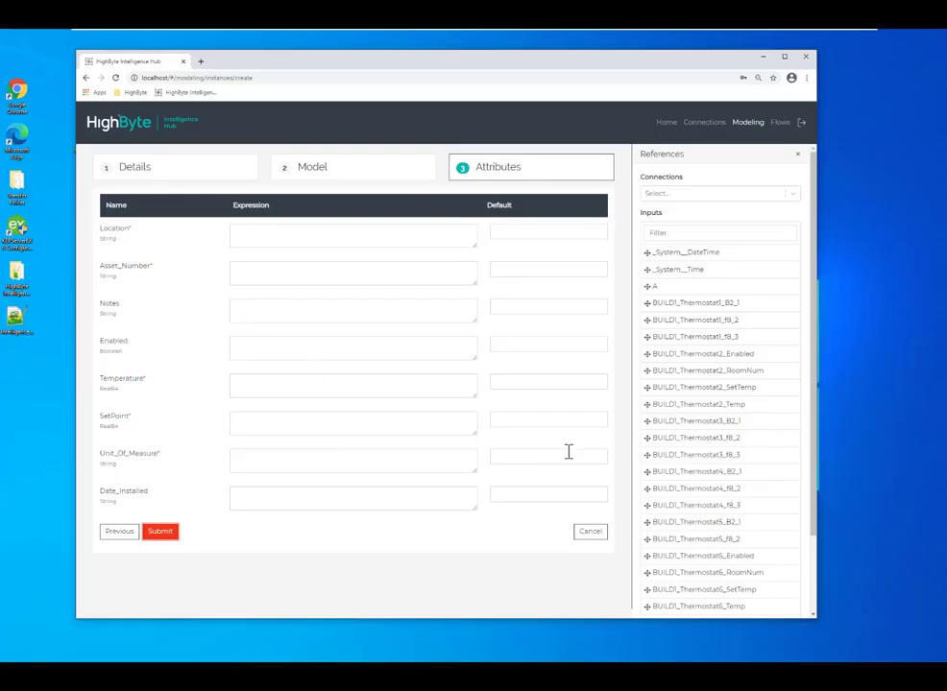
- Map SetPoint, Temperature, Location and Enabled to the BUILD1_Thermostat6 SetTemp, Temp, RoomNum and Enabled inputs, appending "* 9/5 +32" to the Temperature expression
{"action": "scroll", "coordinate": [760, 422], "scroll_direction": "down", "scroll_amount": 2}
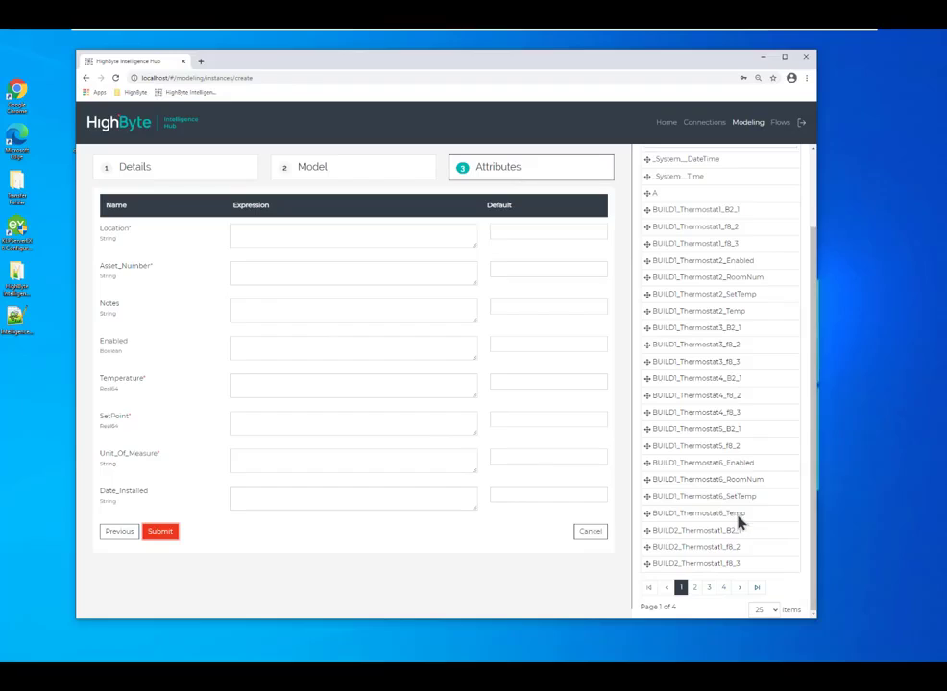
{"action": "left_click", "coordinate": [303, 419]}
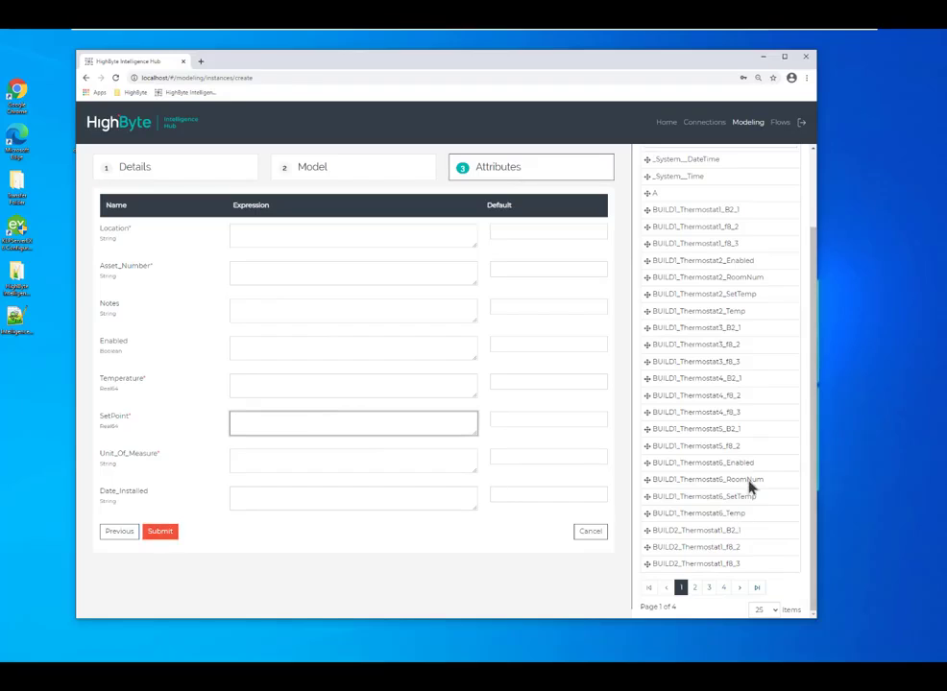
{"action": "left_click", "coordinate": [746, 498]}
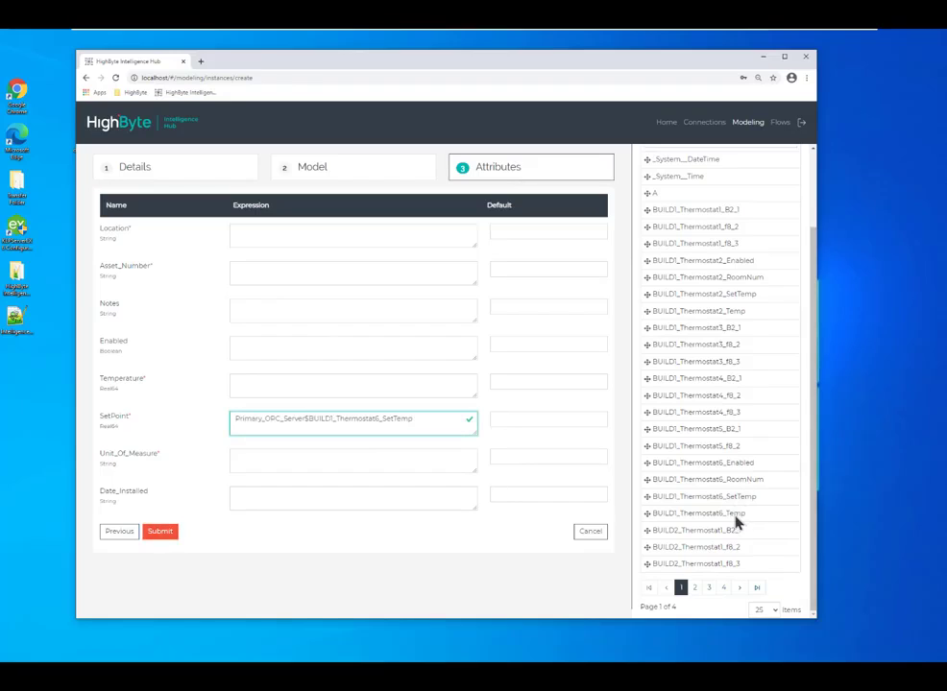
{"action": "left_click_drag", "start_coordinate": [737, 516], "coordinate": [365, 391]}
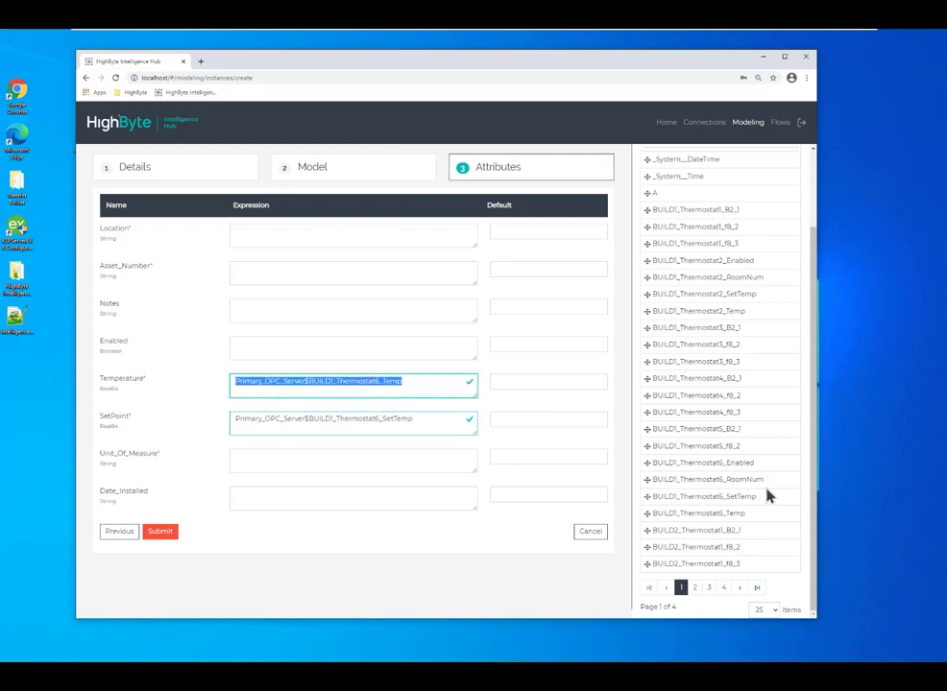
{"action": "left_click_drag", "start_coordinate": [768, 485], "coordinate": [361, 236]}
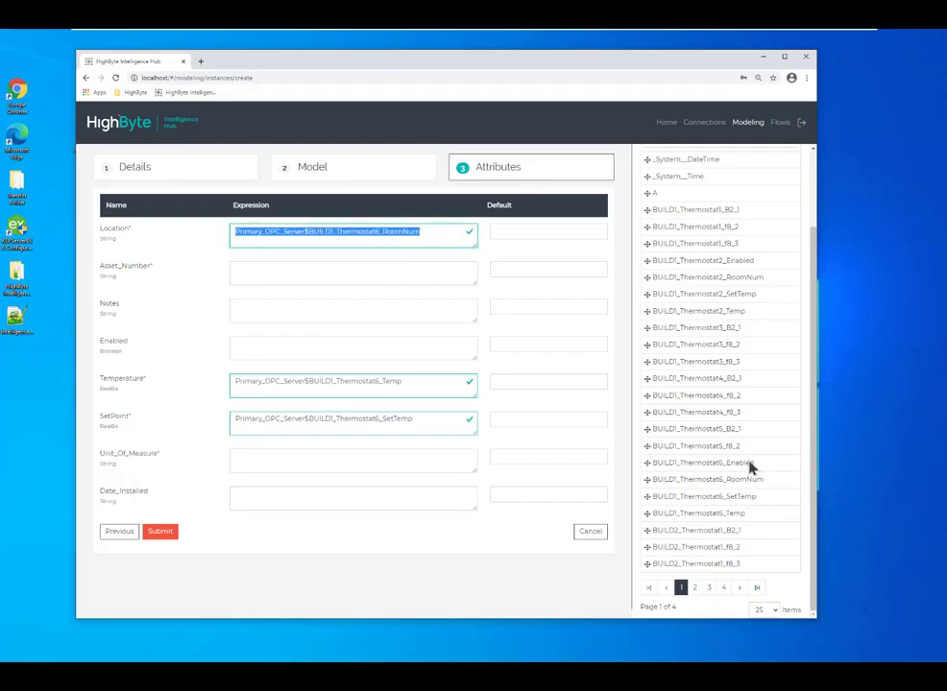
{"action": "left_click_drag", "start_coordinate": [751, 467], "coordinate": [414, 351]}
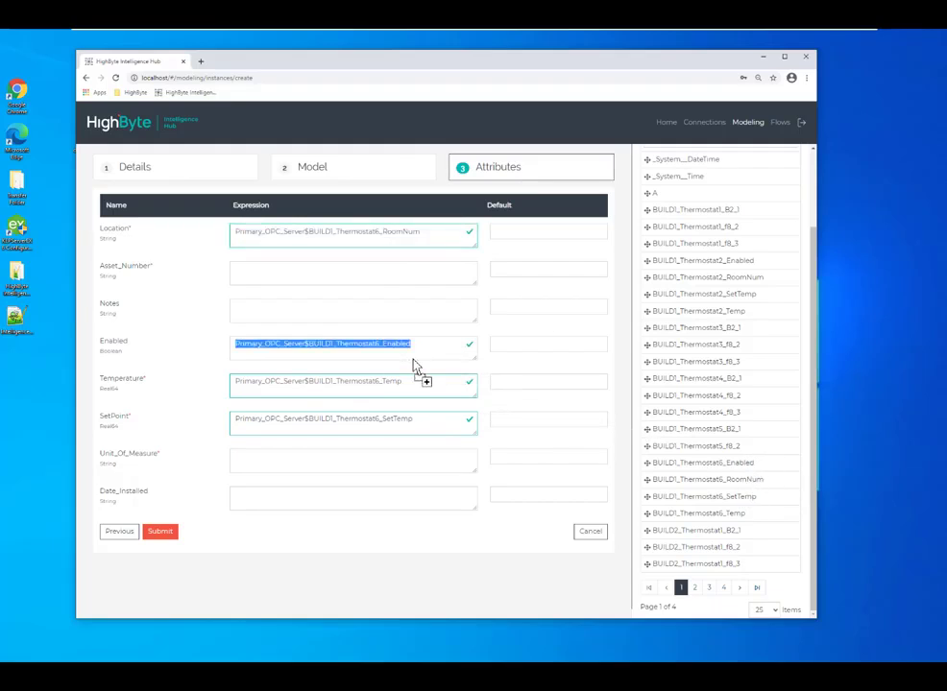
{"action": "left_click", "coordinate": [424, 383]}
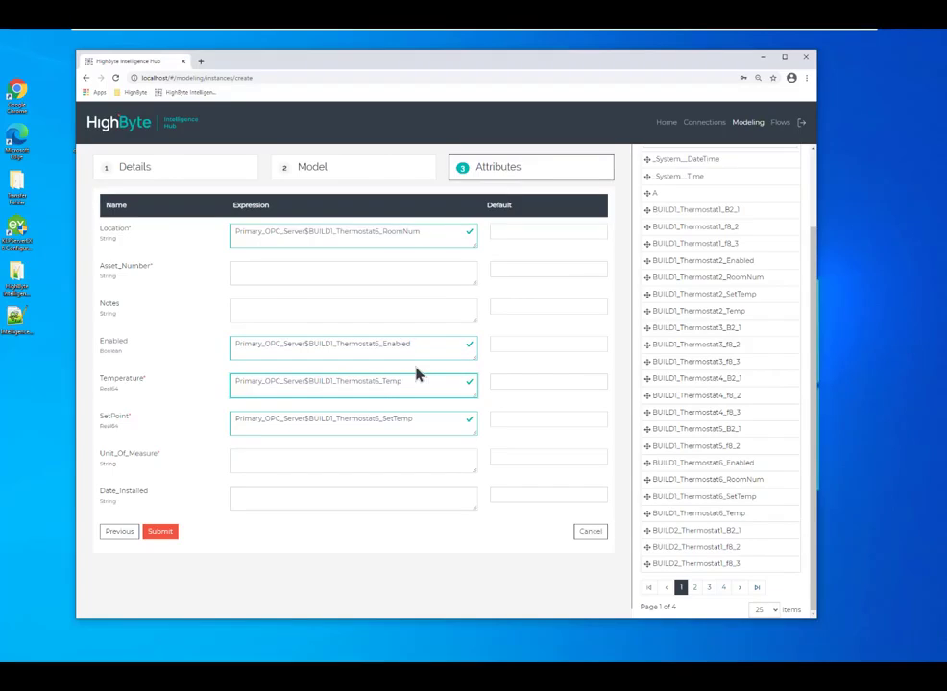
{"action": "type", "text": "* 9/5 +32"}
- Set the defaults of Asset_Number to 1006, Notes to Demonstration and Unit_Of_Measure to F, and submit the instance
{"action": "left_click", "coordinate": [549, 272]}
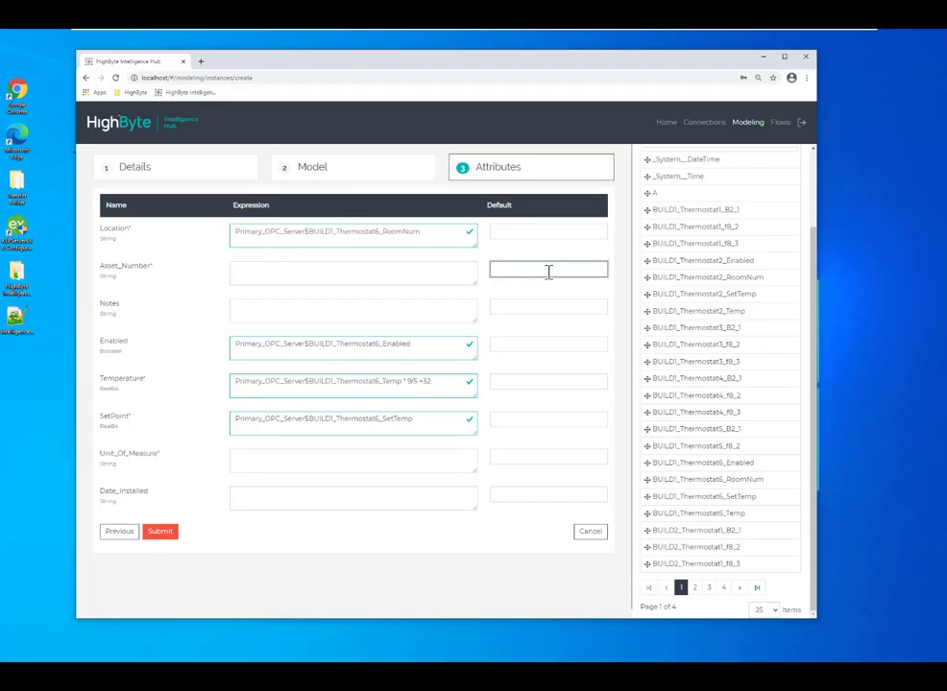
{"action": "type", "text": "1006"}
{"action": "left_click", "coordinate": [520, 304]}
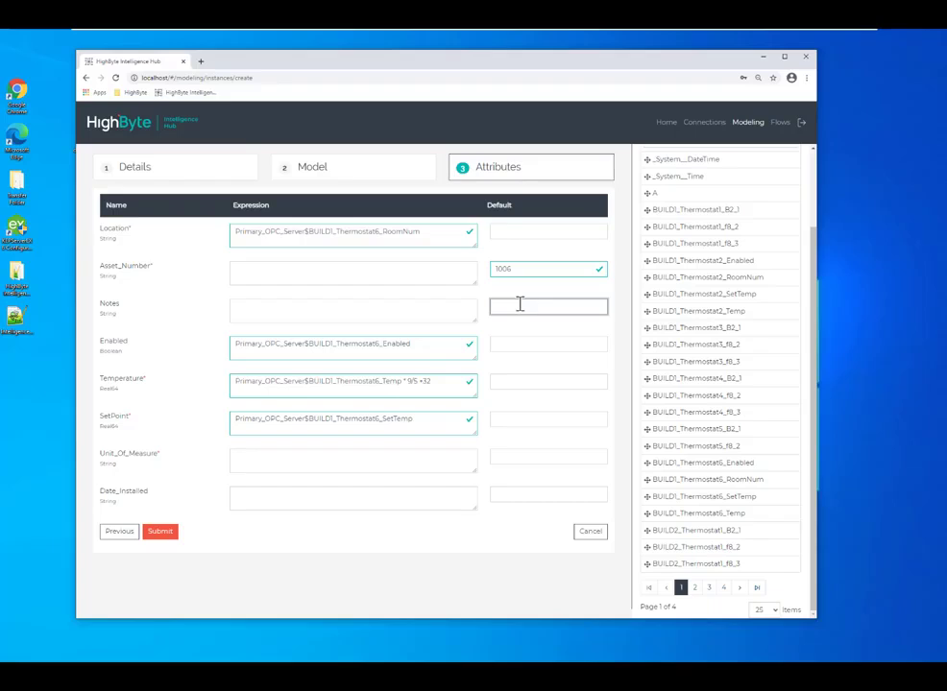
{"action": "type", "text": "Demonstration"}
{"action": "left_click", "coordinate": [548, 463]}
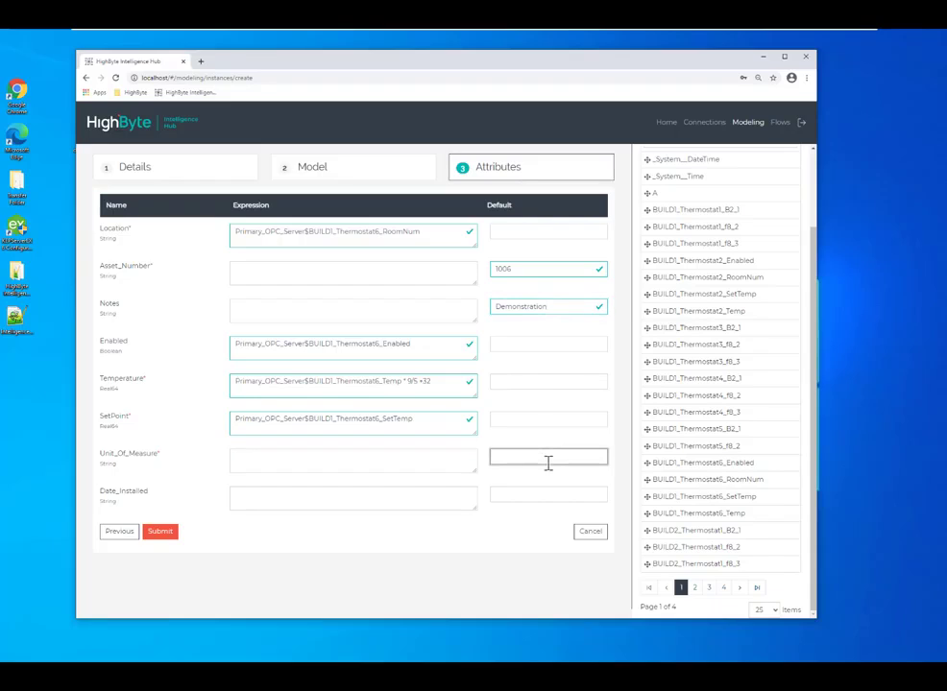
{"action": "type", "text": "F"}
{"action": "left_click", "coordinate": [156, 532]}
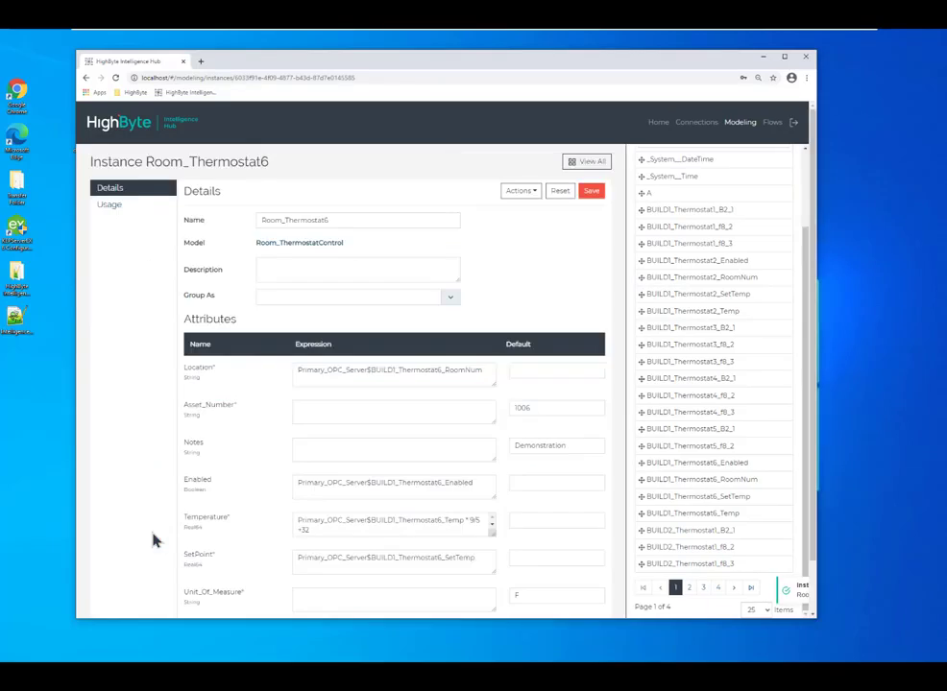
- Start a flow from the Room_Thermostat6 instance, keeping the proposed flow name and the instance as its source
{"action": "left_click", "coordinate": [523, 192]}
{"action": "left_click", "coordinate": [515, 237]}
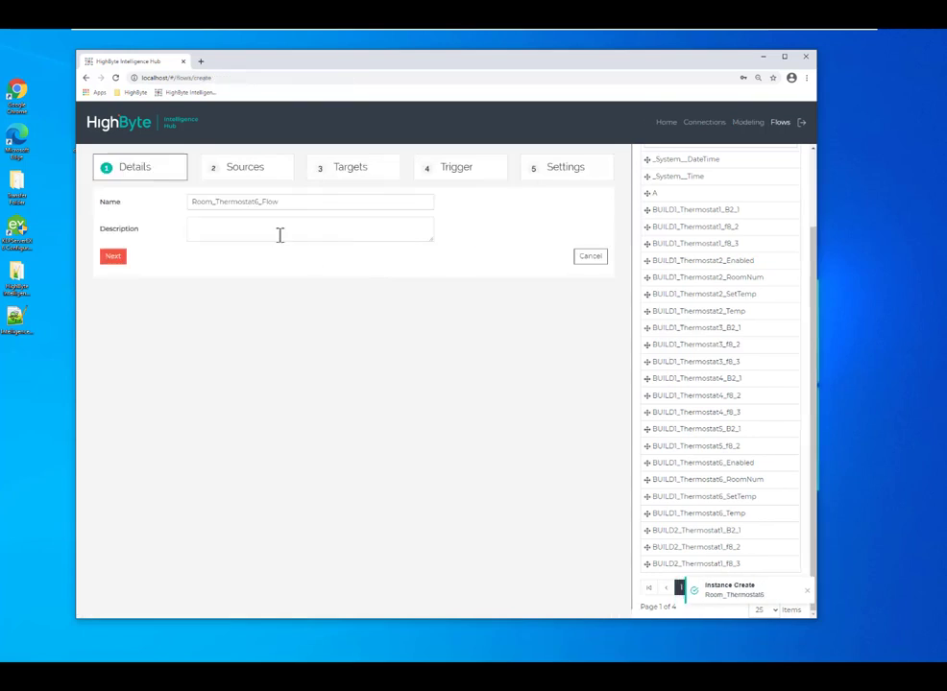
{"action": "left_click", "coordinate": [112, 257]}
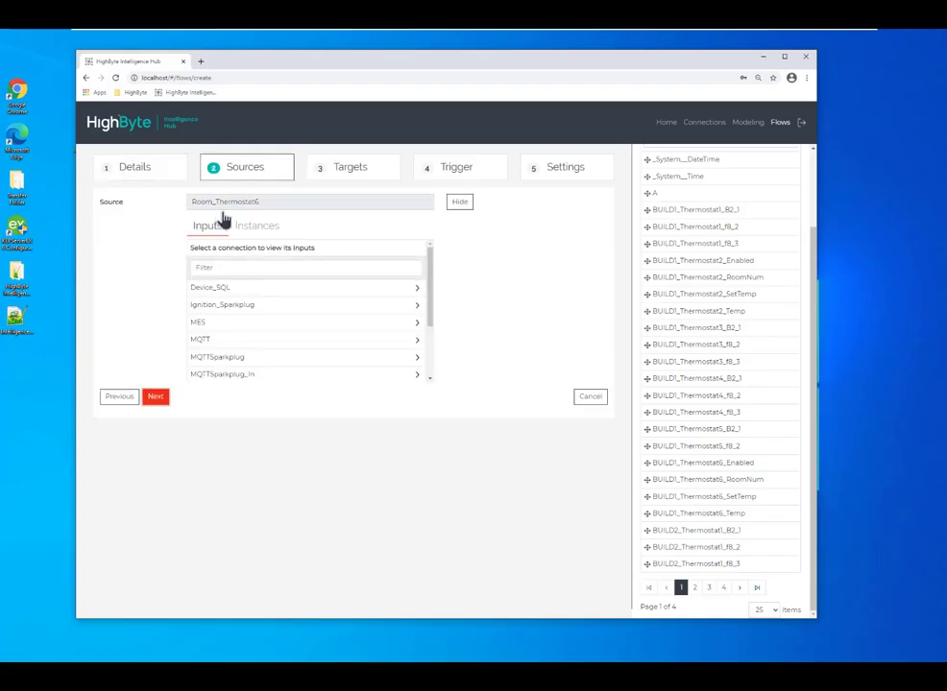
{"action": "left_click", "coordinate": [155, 399]}
- Select B1_Therm6 of the MQTT connection as the flow's target and accept the default trigger of 1 second, Always
{"action": "scroll", "coordinate": [278, 308], "scroll_direction": "down", "scroll_amount": 1}
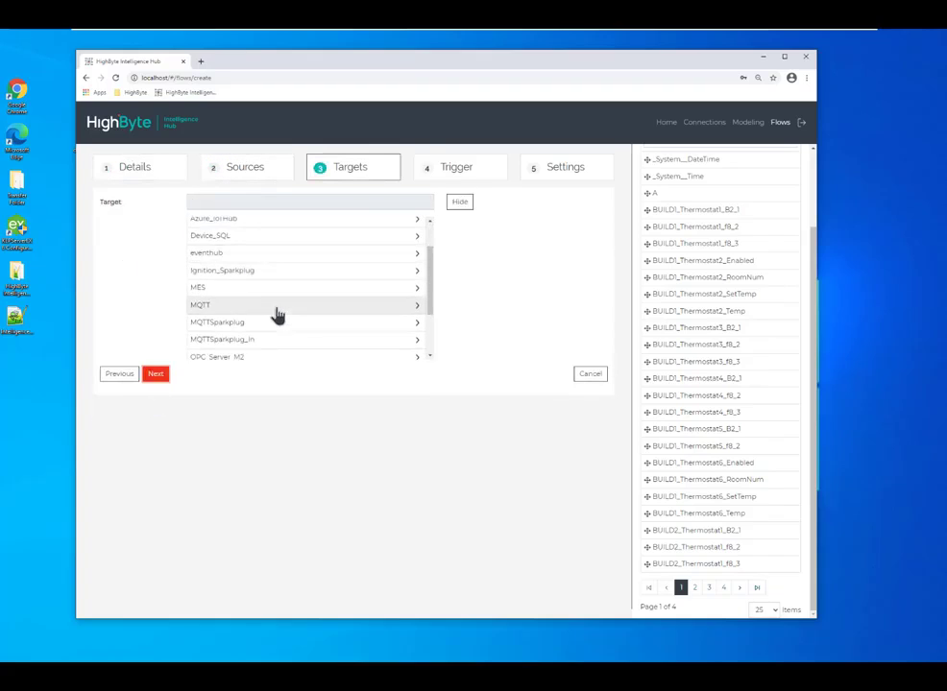
{"action": "left_click", "coordinate": [277, 313]}
{"action": "scroll", "coordinate": [261, 332], "scroll_direction": "down", "scroll_amount": 3}
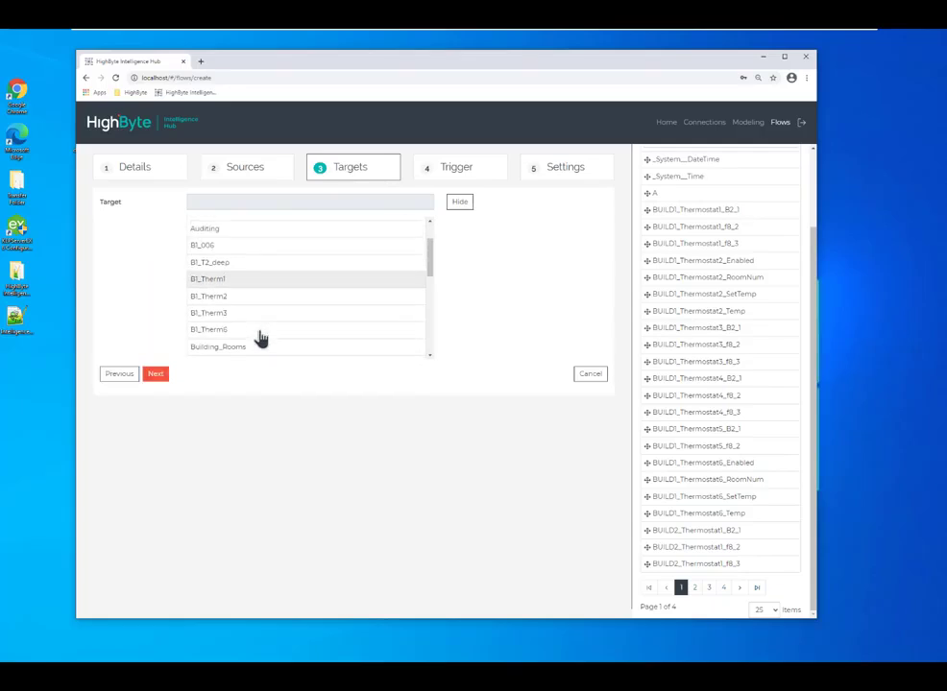
{"action": "left_click", "coordinate": [283, 293]}
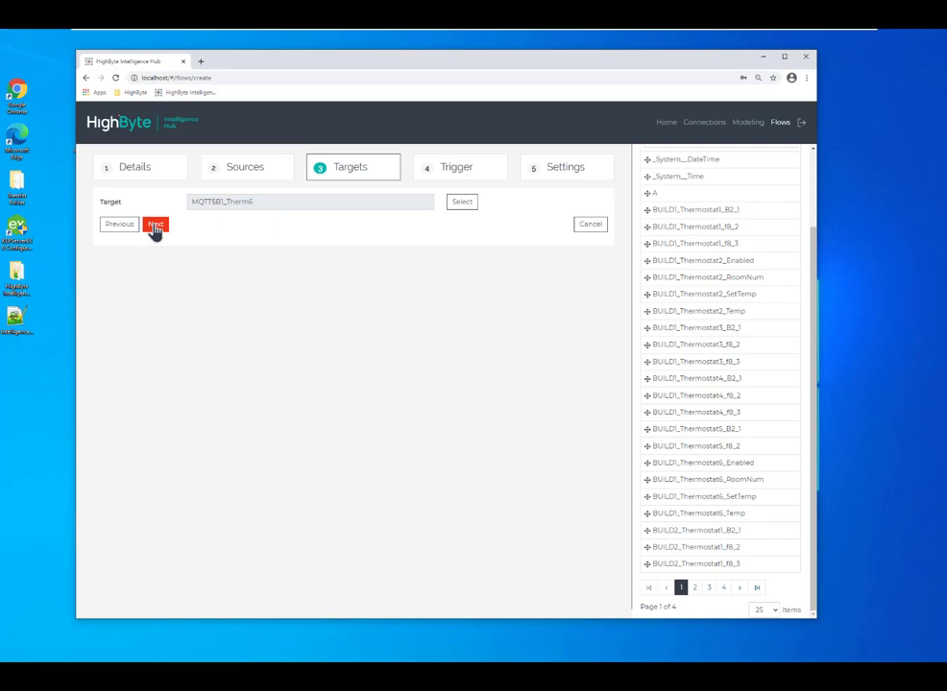
{"action": "left_click", "coordinate": [154, 226]}
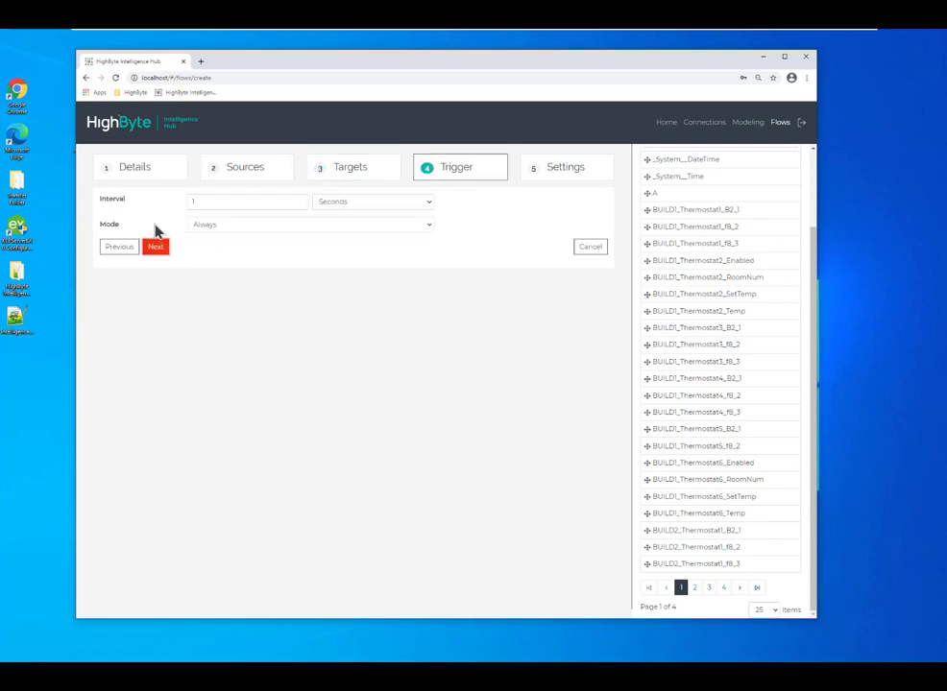
{"action": "left_click", "coordinate": [155, 247]}
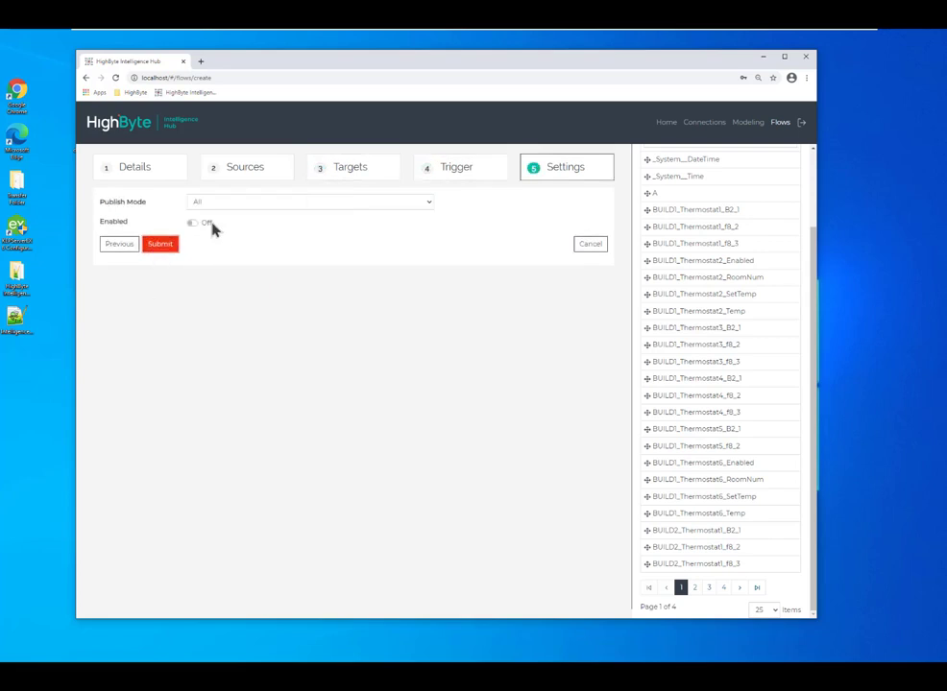
- Enable the flow, keep its publish mode as All, and submit it
{"action": "left_click", "coordinate": [193, 224]}
{"action": "left_click", "coordinate": [163, 246]}
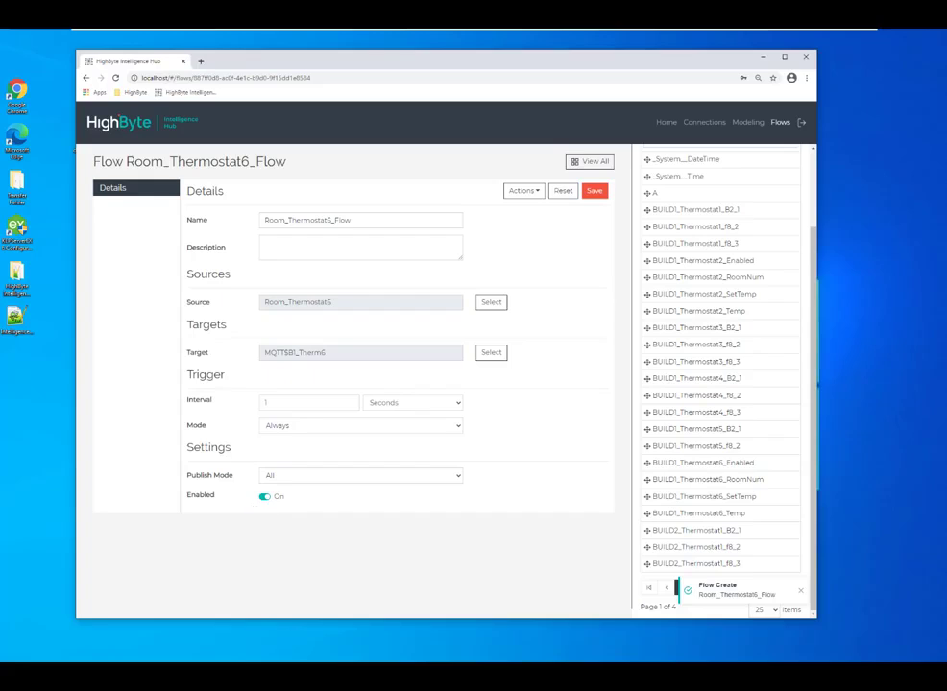
- Switch to MQTT.fx, connect to the Mosquitto broker, subscribe to the # topic, and mute the subscription once messages arrive
{"action": "key", "text": "alt+Tab"}
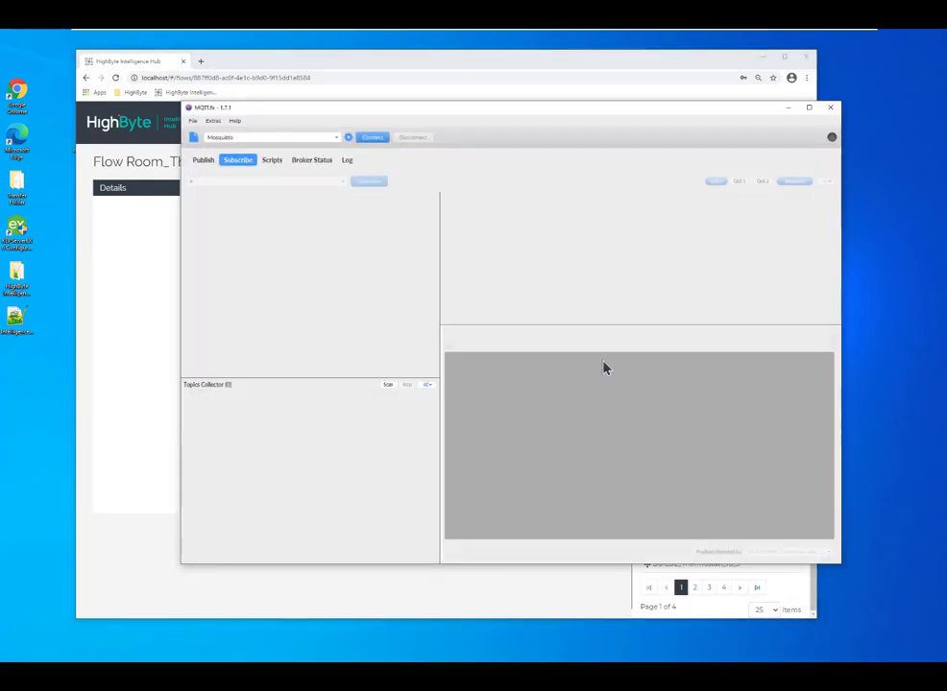
{"action": "left_click", "coordinate": [370, 144]}
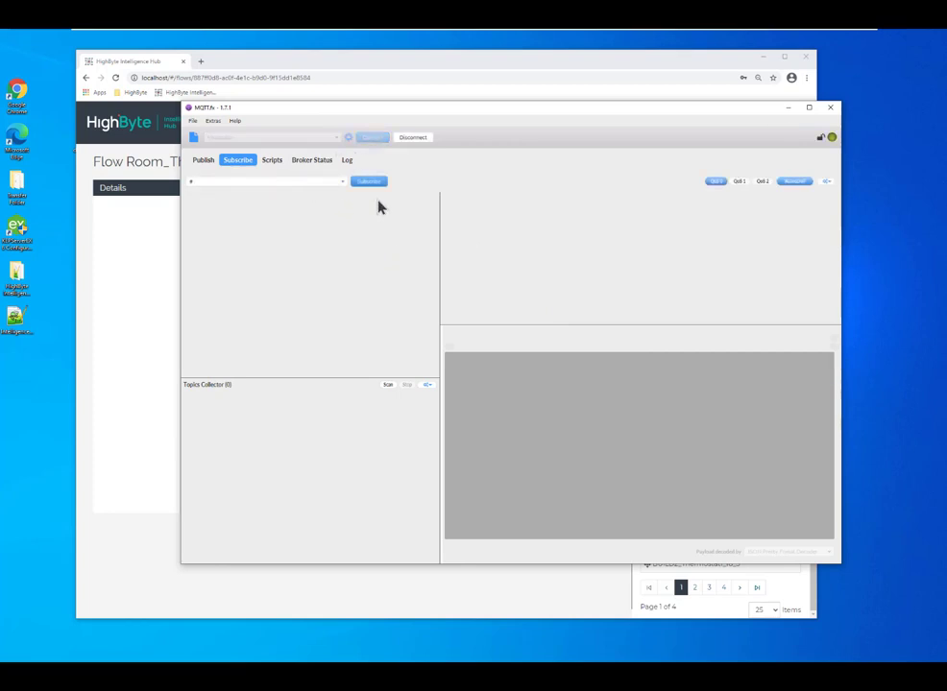
{"action": "left_click", "coordinate": [377, 185]}
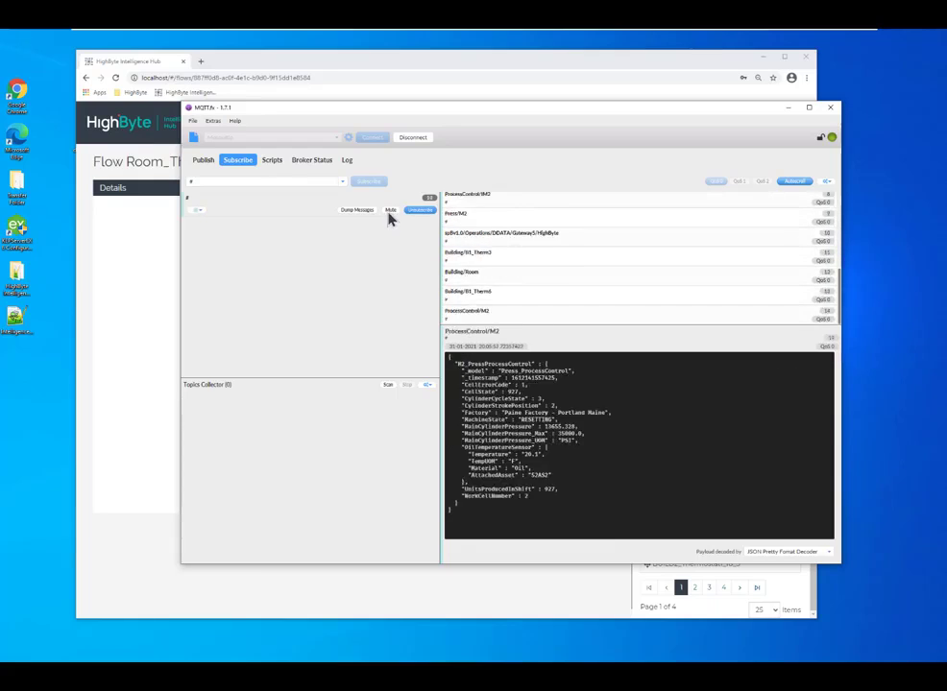
{"action": "left_click", "coordinate": [390, 210]}
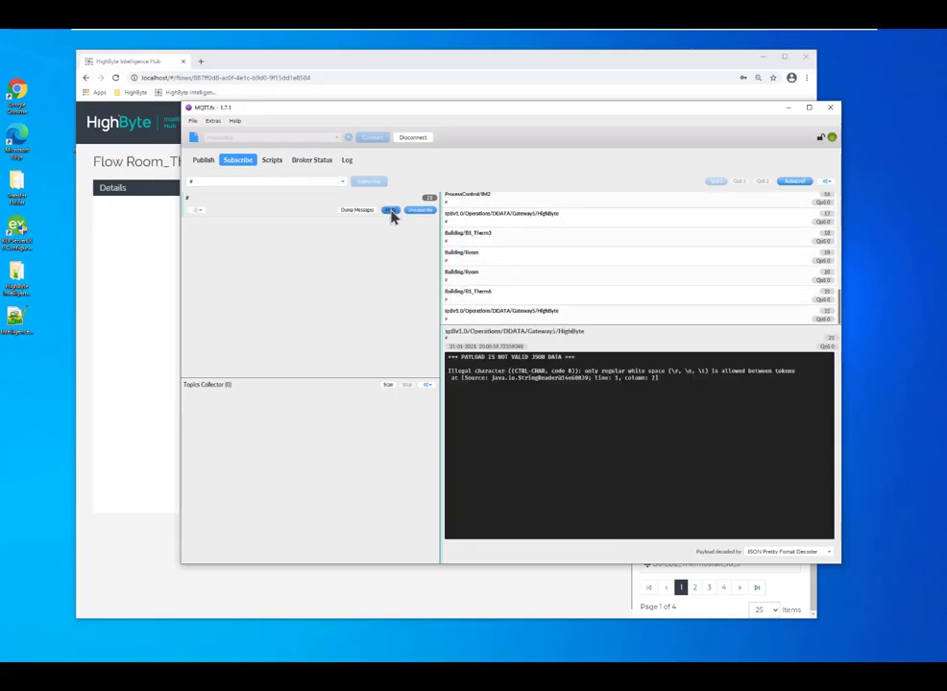
- Examine the received Building/B1_Therm6 payload and compare it with the Building/B1_Therm3 payload
{"action": "left_click", "coordinate": [591, 294]}
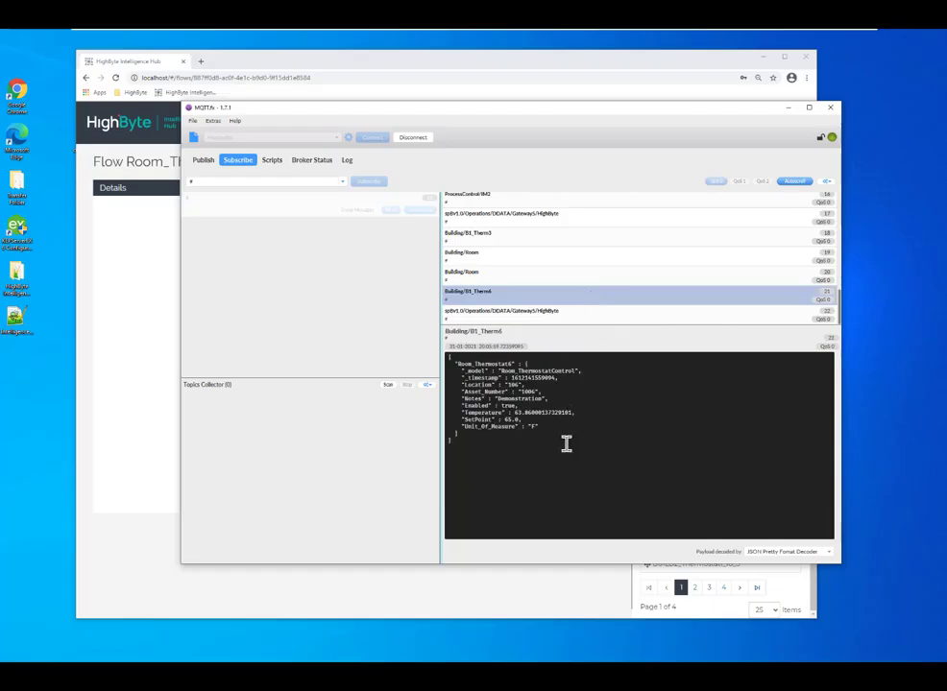
{"action": "left_click_drag", "start_coordinate": [581, 435], "coordinate": [447, 358]}
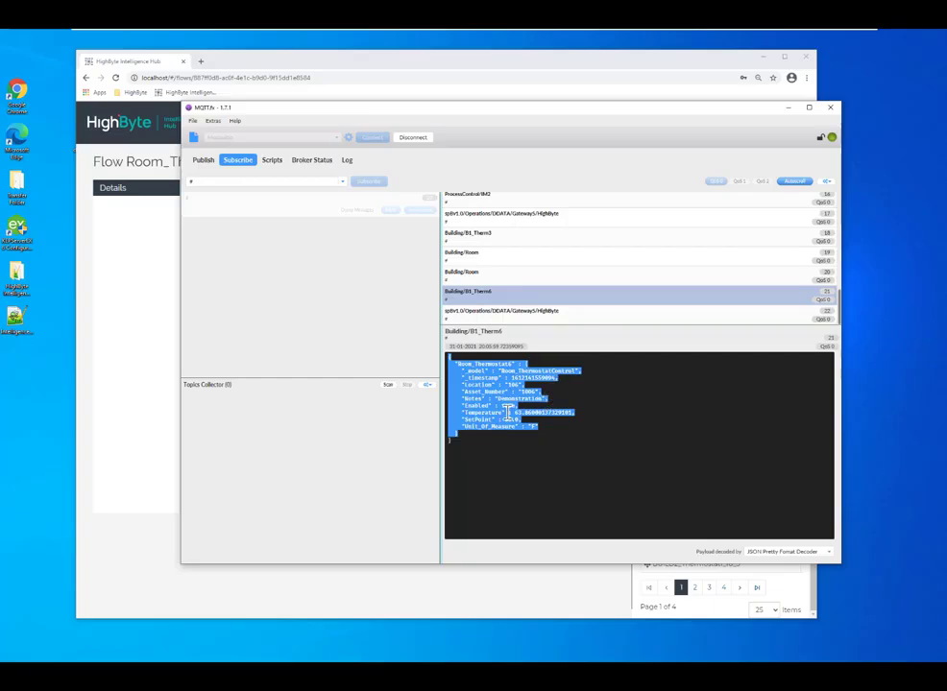
{"action": "left_click", "coordinate": [531, 242]}
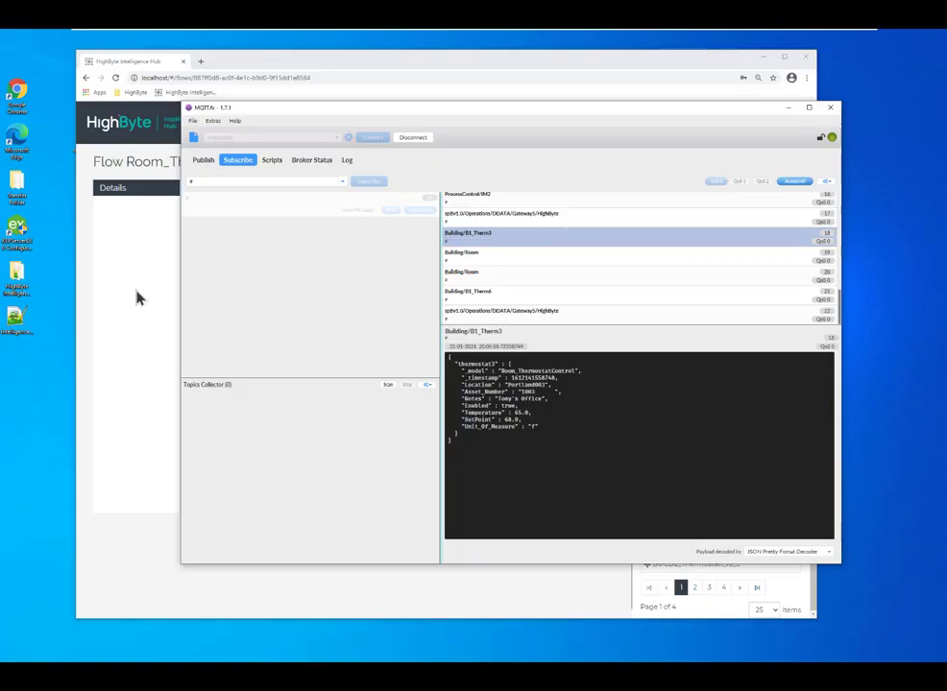
- Return to HighByte Intelligence Hub and run the query of the Device_SQL connection's Thermostat006 input to examine the fields it supplies
{"action": "left_click", "coordinate": [94, 363]}
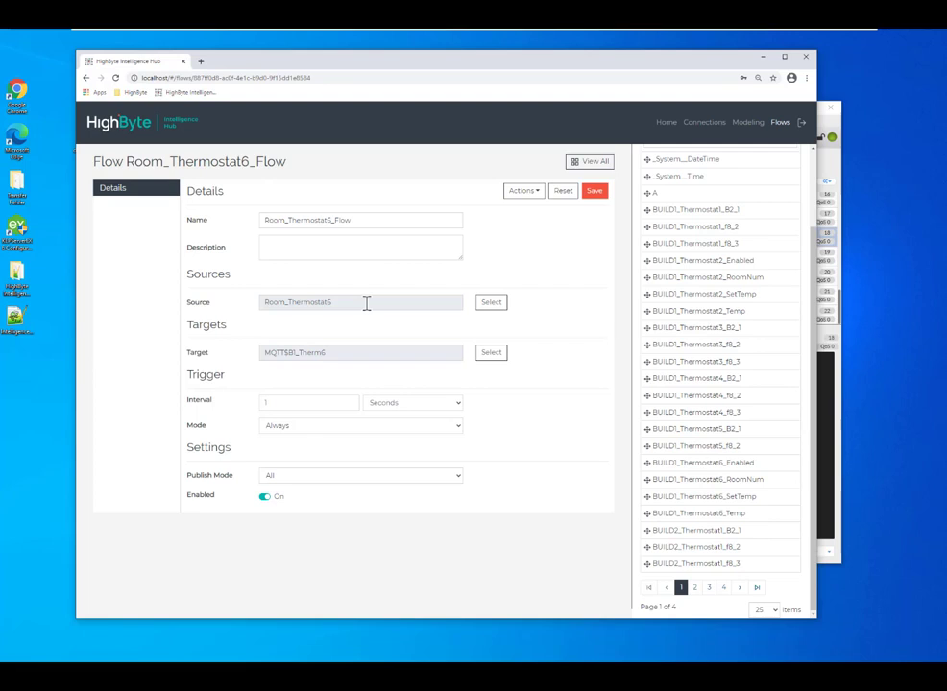
{"action": "left_click", "coordinate": [712, 127]}
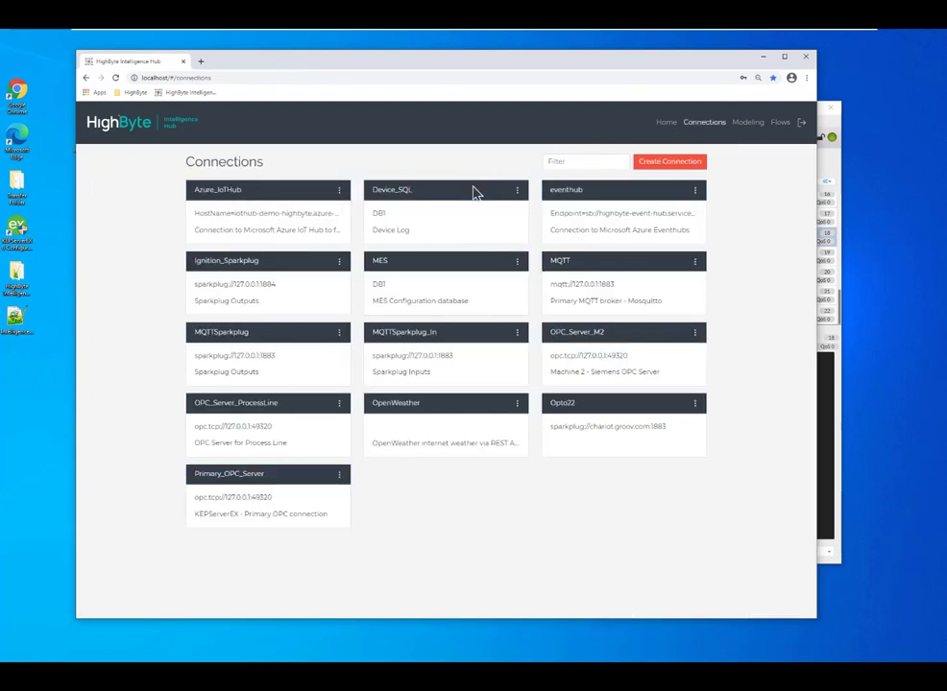
{"action": "left_click", "coordinate": [473, 196]}
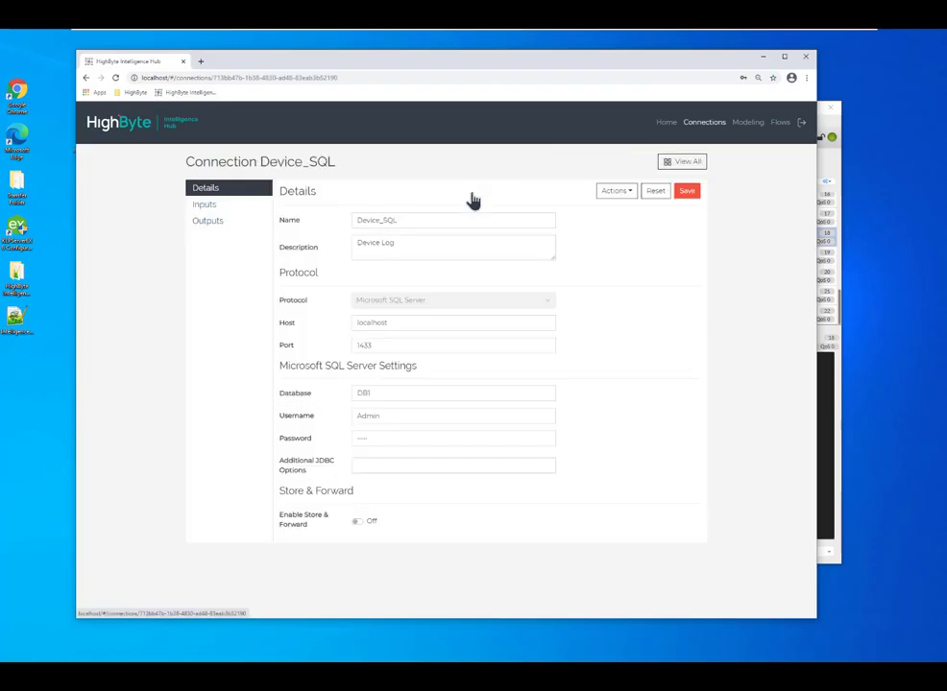
{"action": "left_click", "coordinate": [220, 208]}
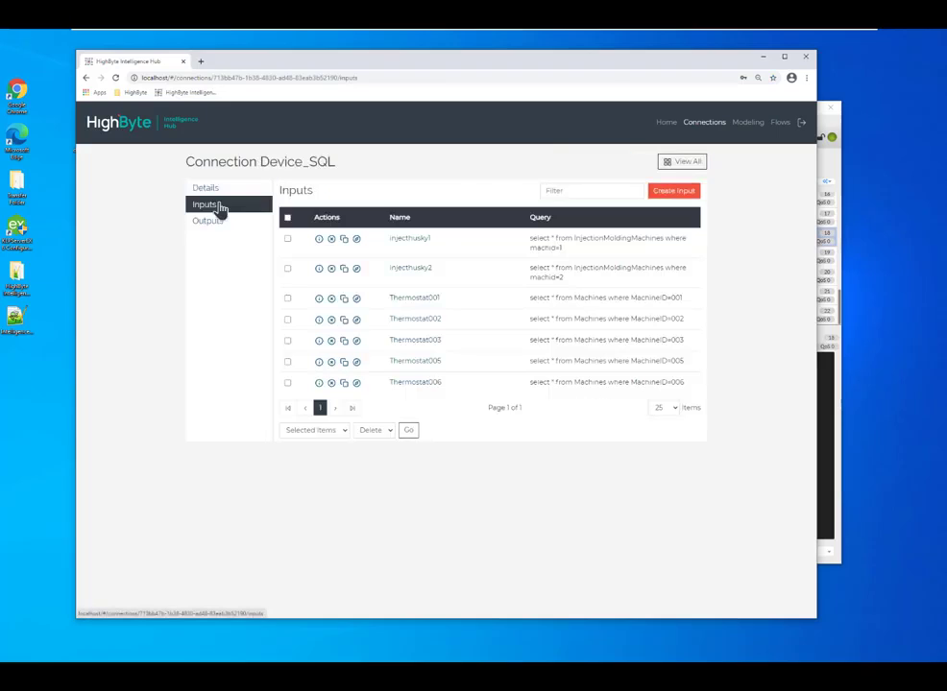
{"action": "left_click", "coordinate": [422, 383]}
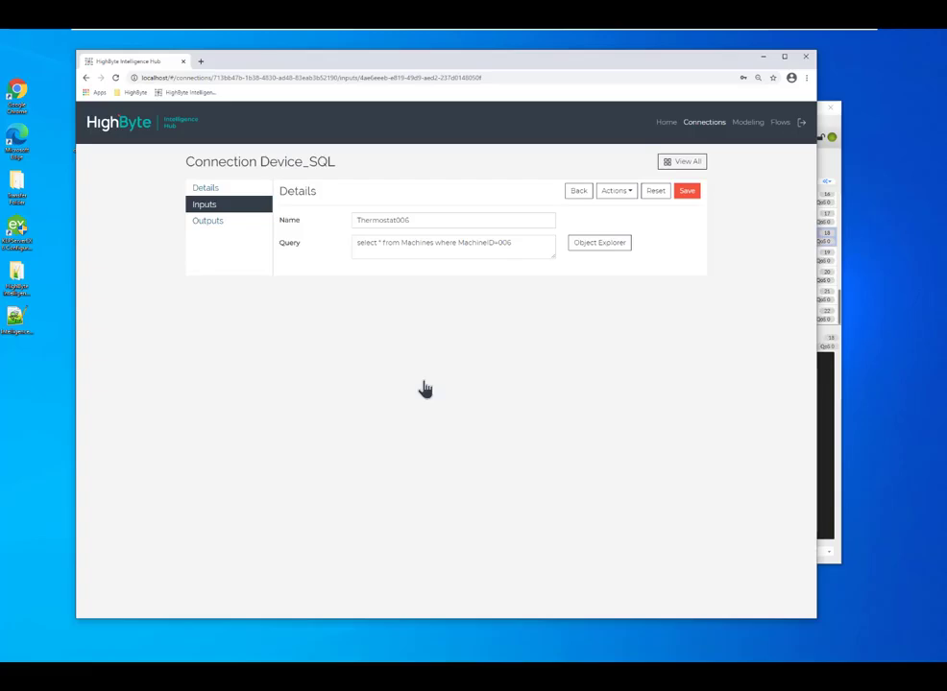
{"action": "left_click", "coordinate": [598, 248]}
{"action": "left_click", "coordinate": [540, 241]}
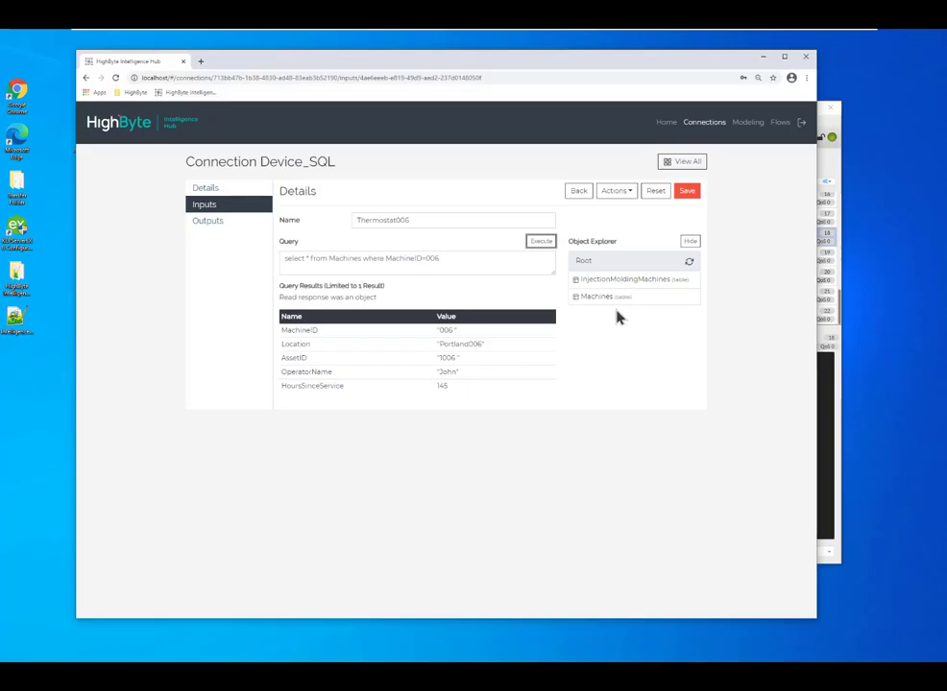
{"action": "left_click", "coordinate": [689, 163]}
- Open the Room_Thermostat6 instance from the Room_ThermostatControl model's usage and clear its Asset_Number default
{"action": "left_click", "coordinate": [751, 123]}
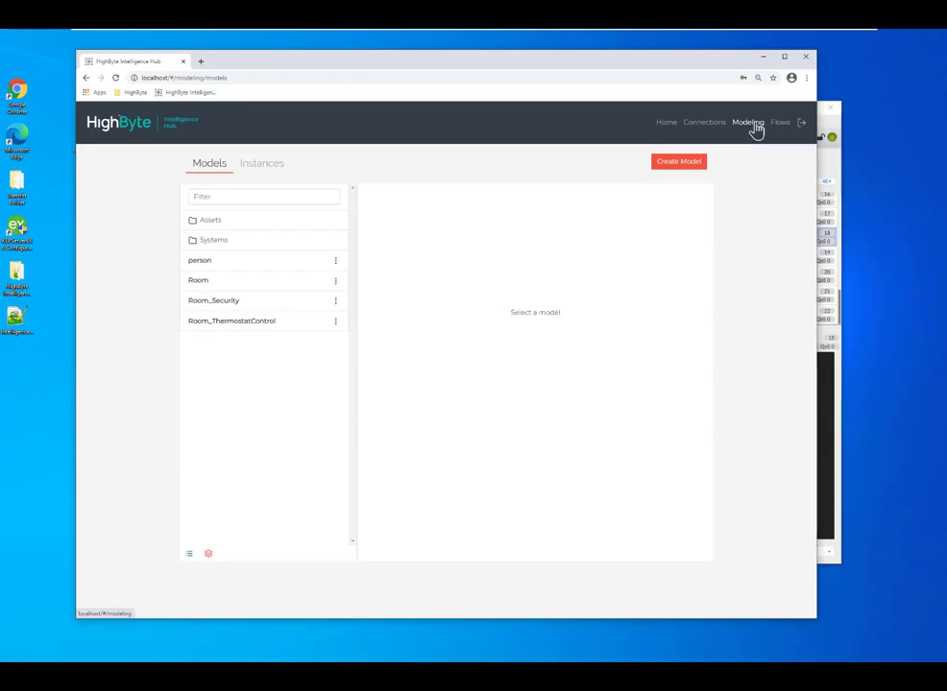
{"action": "left_click", "coordinate": [261, 322]}
{"action": "left_click", "coordinate": [213, 210]}
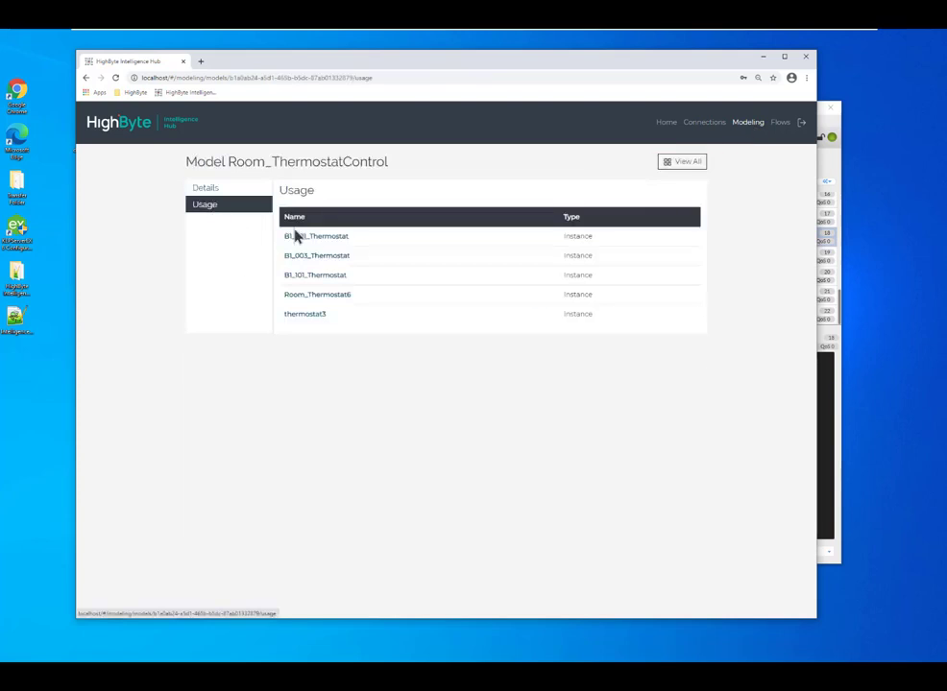
{"action": "left_click", "coordinate": [332, 301]}
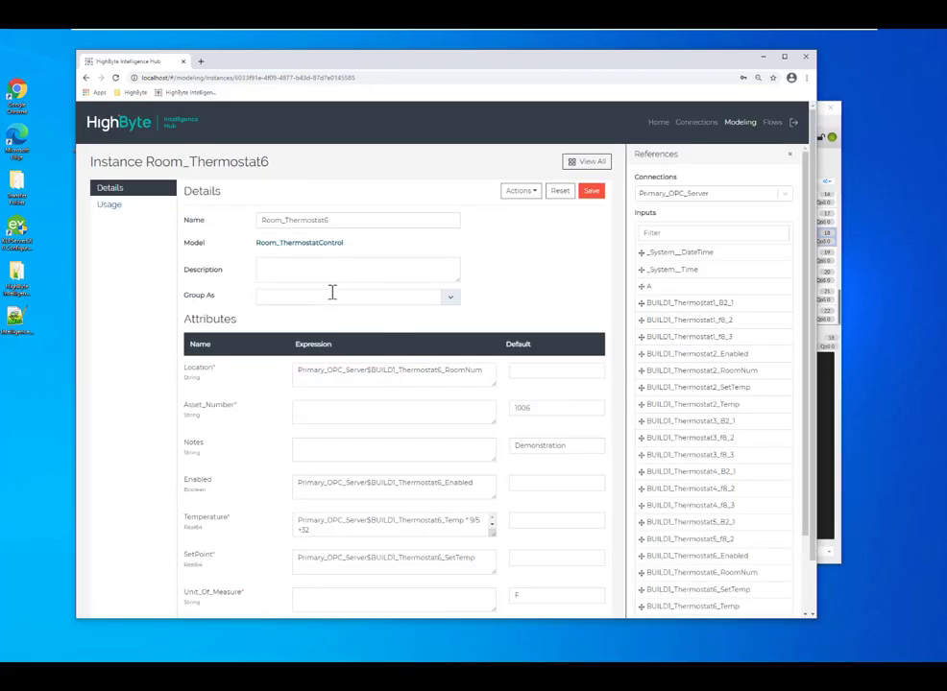
{"action": "left_click", "coordinate": [447, 410]}
{"action": "left_click_drag", "start_coordinate": [563, 403], "coordinate": [486, 412]}
{"action": "key", "text": "BackSpace"}
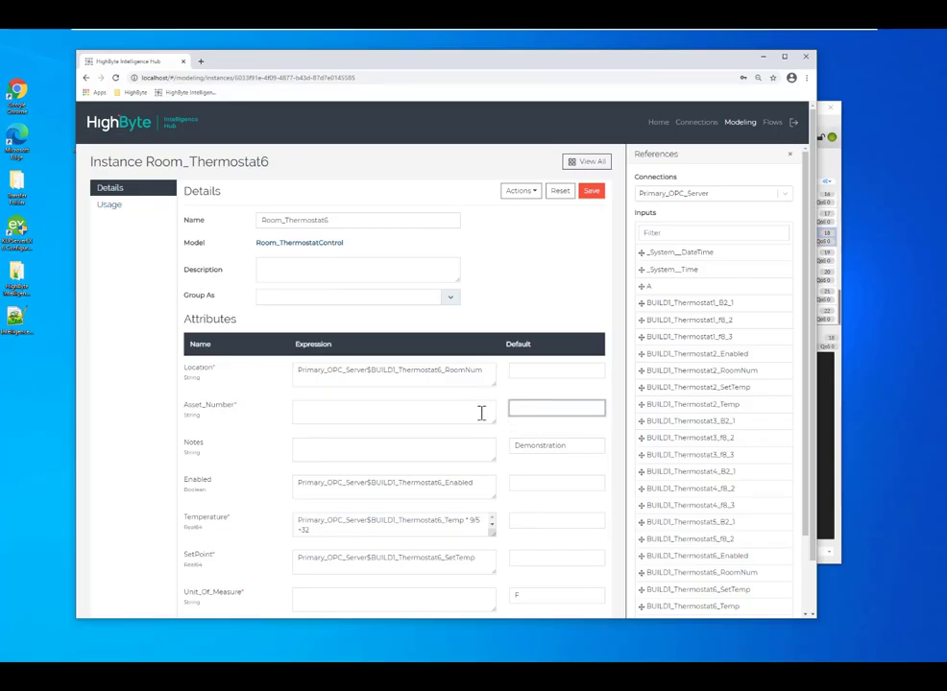
- Map the Asset_Number expression to the AssetID field of the Device_SQL connection's Thermostat006 input
{"action": "left_click", "coordinate": [729, 197]}
{"action": "scroll", "coordinate": [710, 239], "scroll_direction": "up", "scroll_amount": 3}
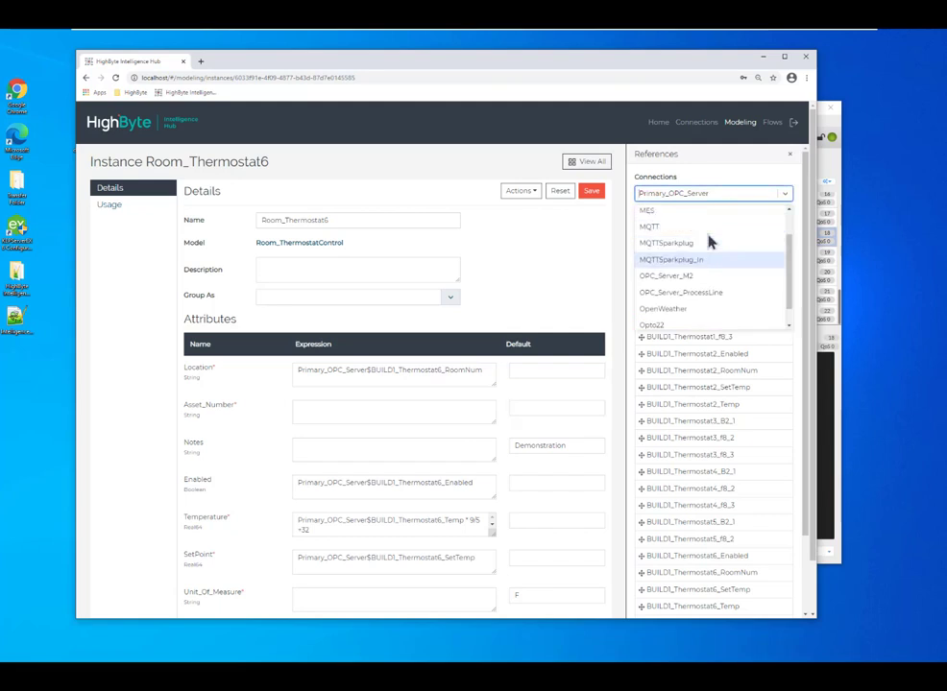
{"action": "left_click", "coordinate": [713, 216]}
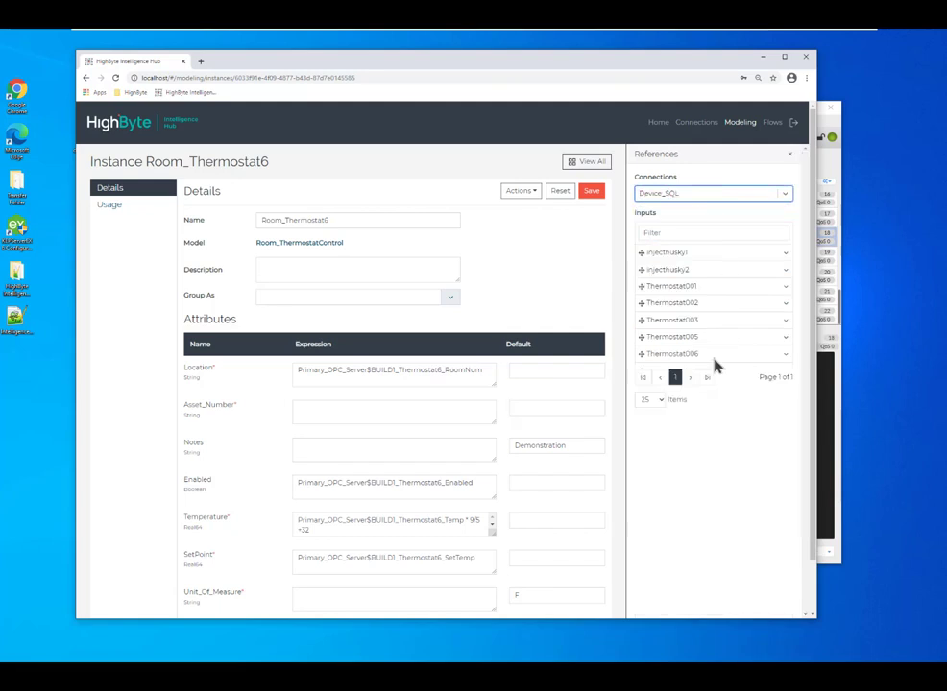
{"action": "left_click", "coordinate": [788, 361]}
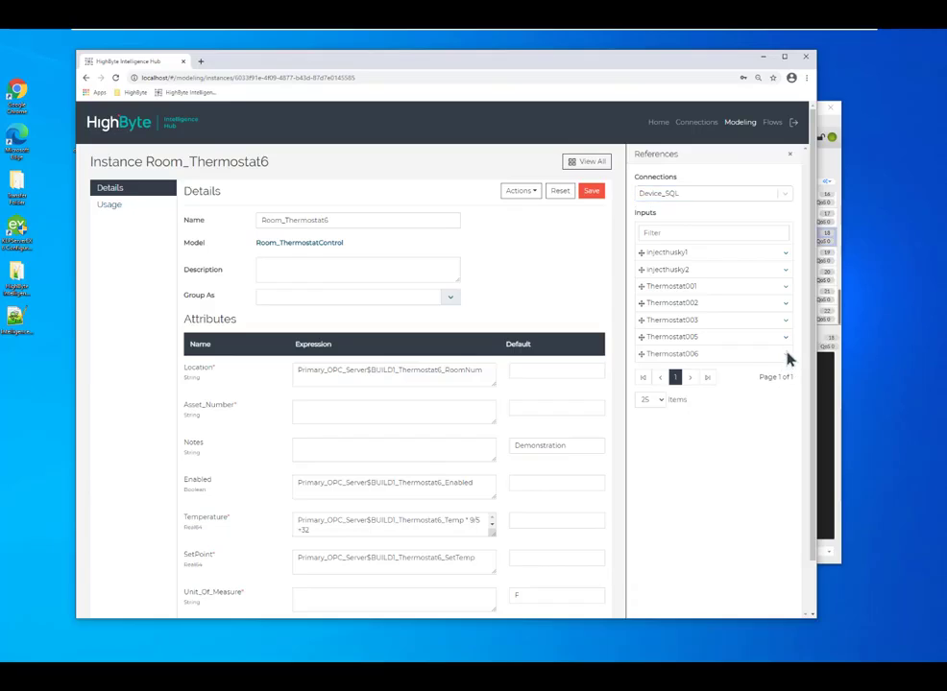
{"action": "left_click", "coordinate": [786, 357]}
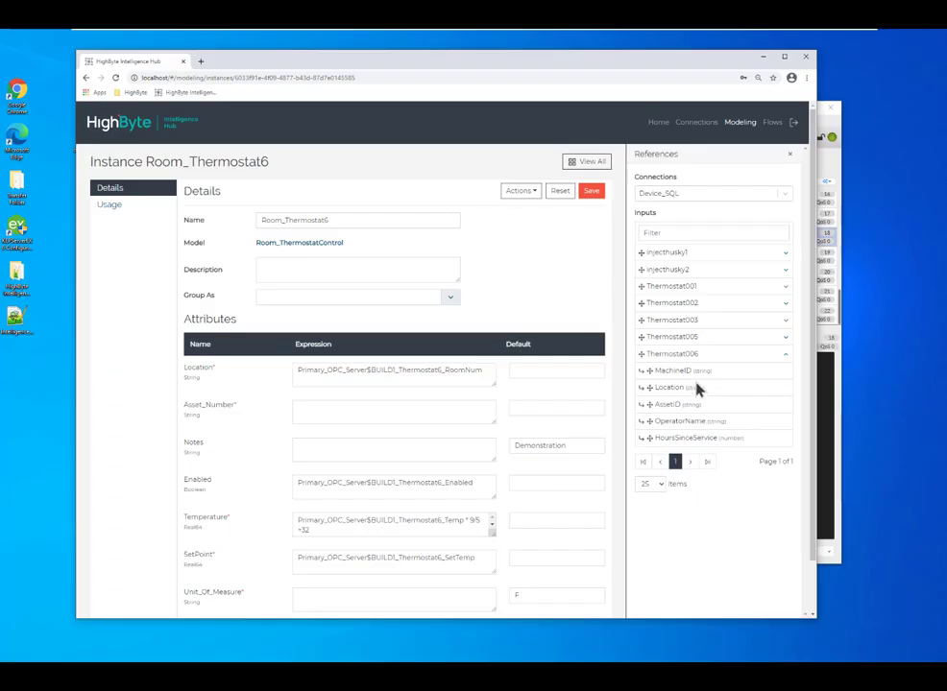
{"action": "left_click_drag", "start_coordinate": [681, 414], "coordinate": [434, 421]}
- Set the Notes expression to the text "Operator Name: " plus the OperatorName field of Thermostat006
{"action": "left_click", "coordinate": [433, 447]}
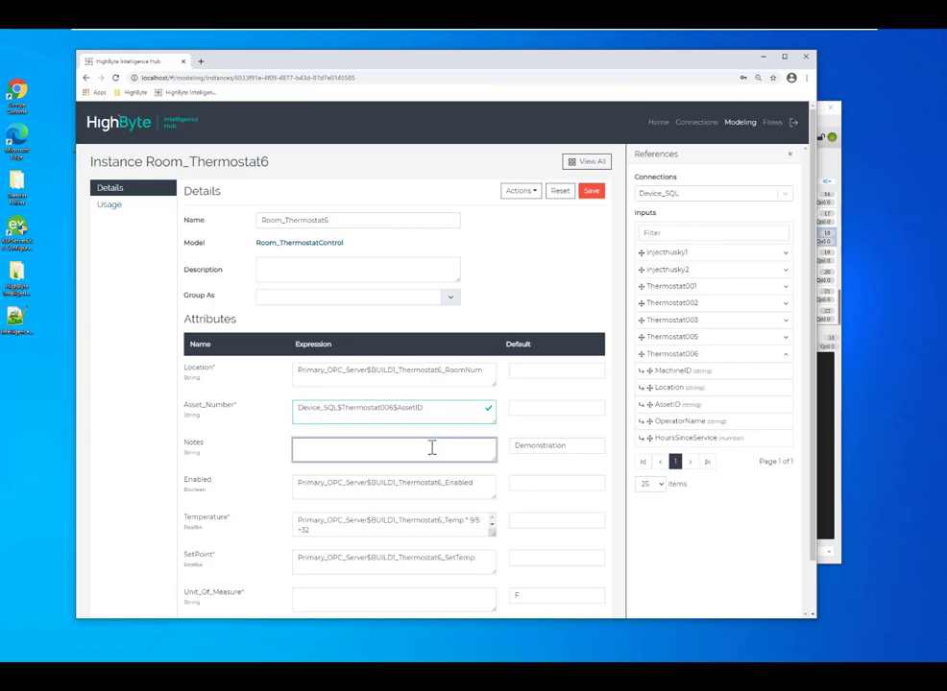
{"action": "type", "text": "'Operator"}
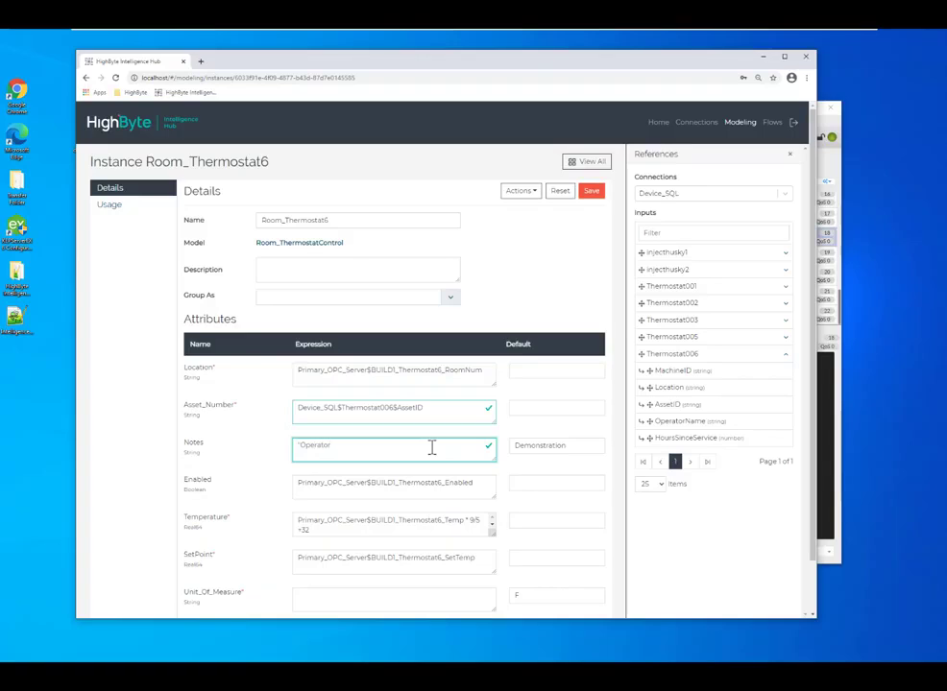
{"action": "type", "text": " Name"}
{"action": "type", "text": "' +"}
{"action": "left_click_drag", "start_coordinate": [680, 421], "coordinate": [434, 459]}
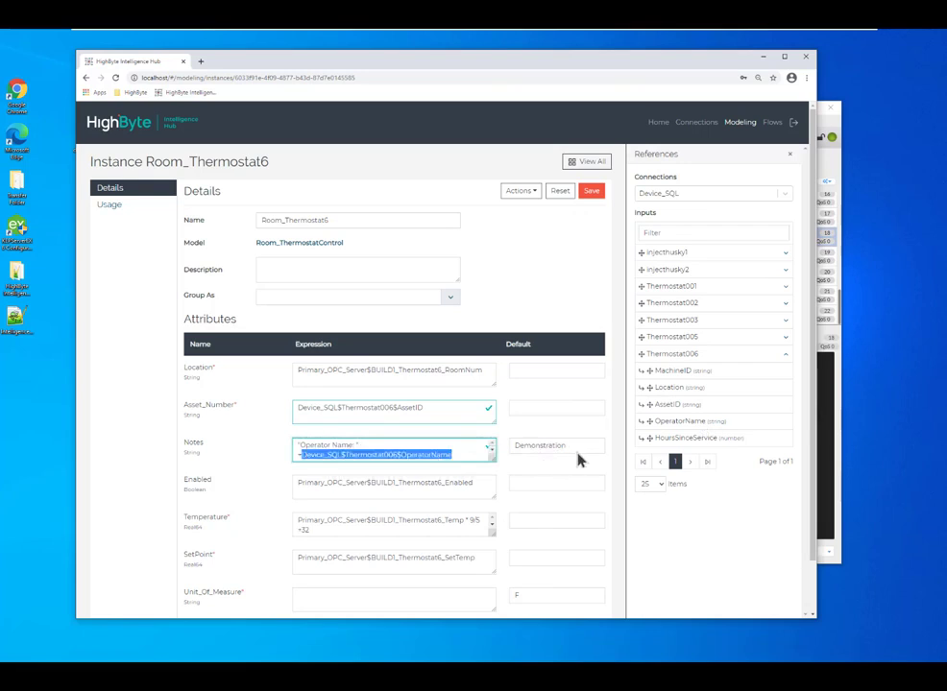
- Clear the Notes default and save the Room_Thermostat6 instance
{"action": "left_click", "coordinate": [586, 453]}
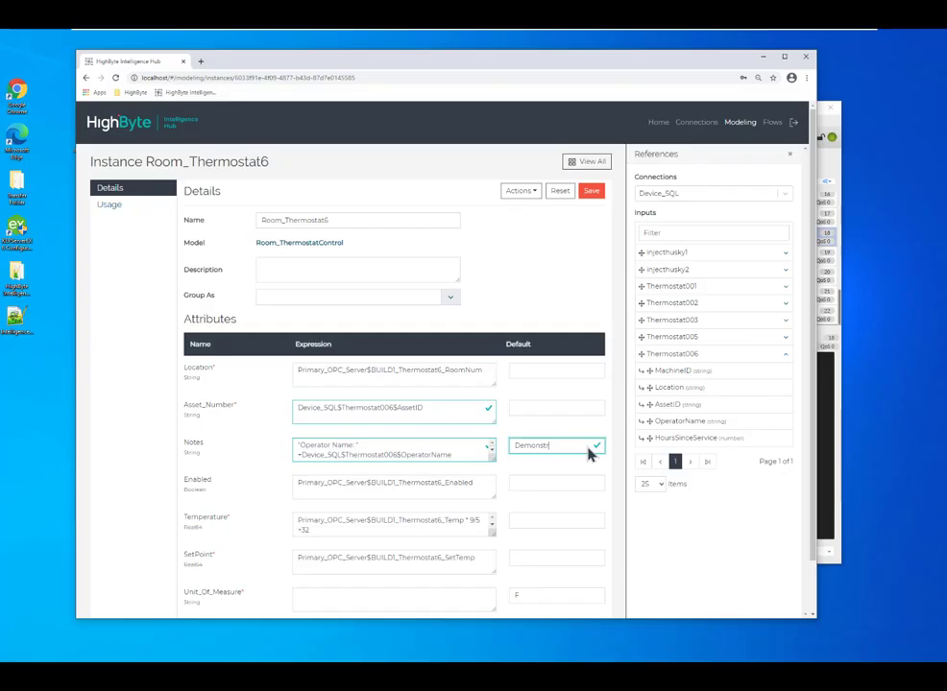
{"action": "key", "text": "BackSpace"}
{"action": "key", "text": "BackSpace"}
{"action": "left_click", "coordinate": [592, 192]}
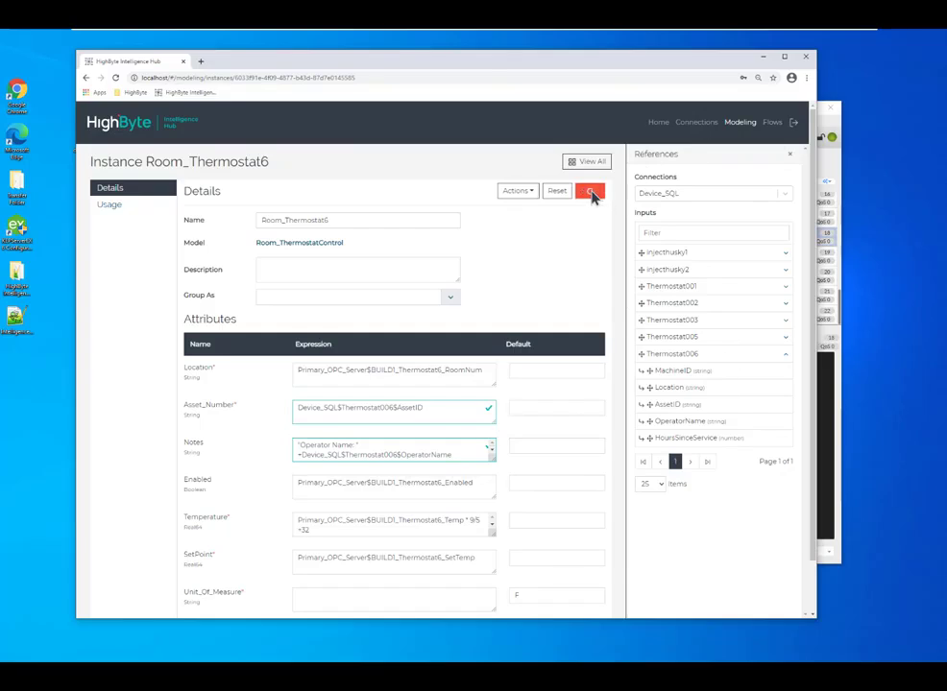
- Switch to MQTT.fx, mute the subscription after new messages arrive, and examine the latest Building/B1_Therm6 payload
{"action": "left_click", "coordinate": [833, 169]}
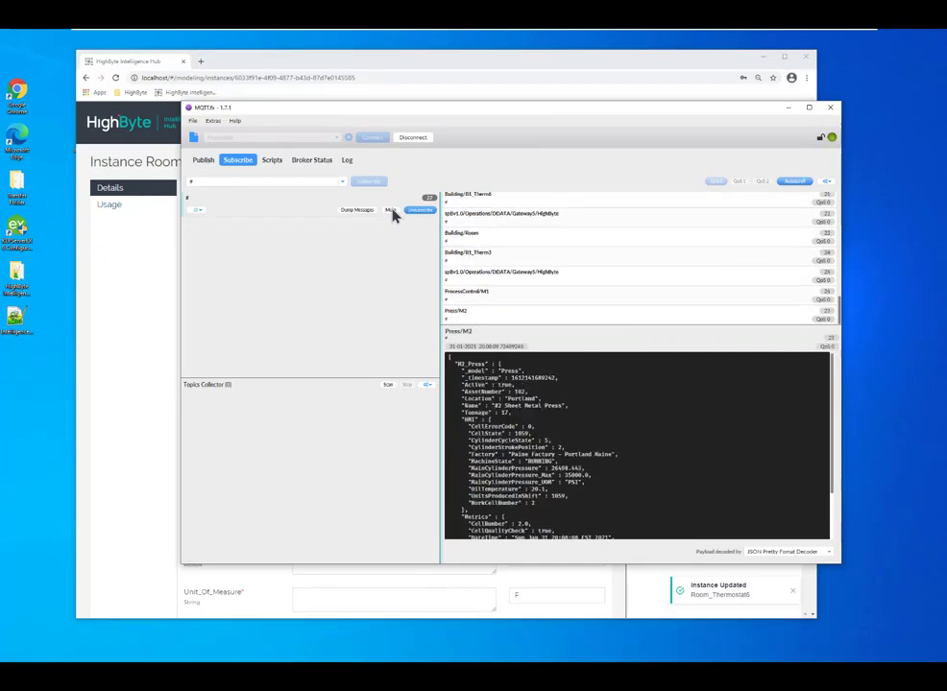
{"action": "left_click", "coordinate": [391, 212]}
{"action": "left_click", "coordinate": [458, 238]}
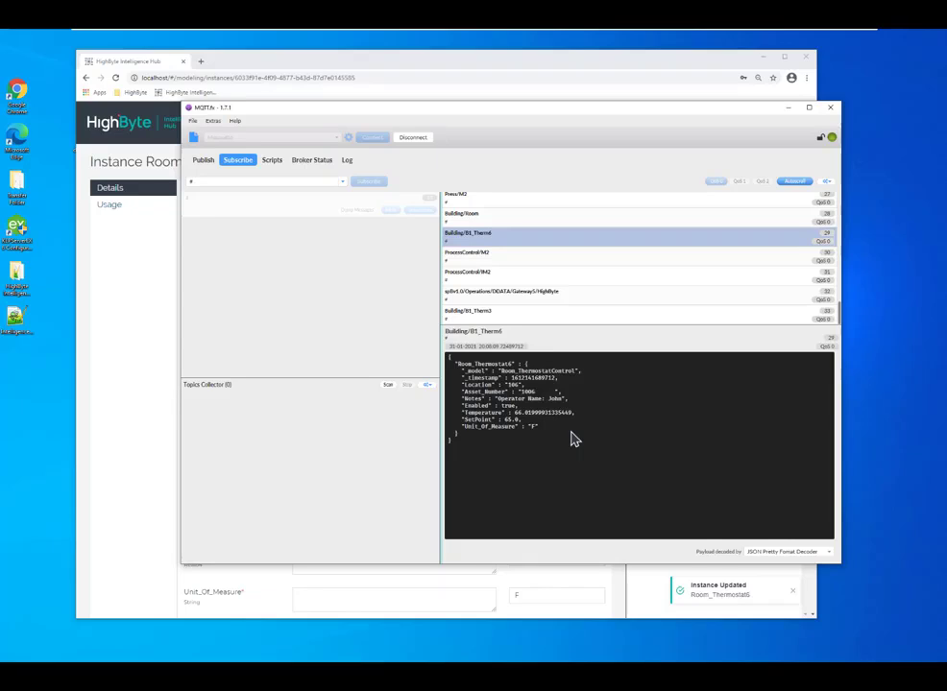
- Switch to HighByte Intelligence Hub and open the Room_ThermostatControl model from the Room_Thermostat6 instance
{"action": "left_click", "coordinate": [148, 472]}
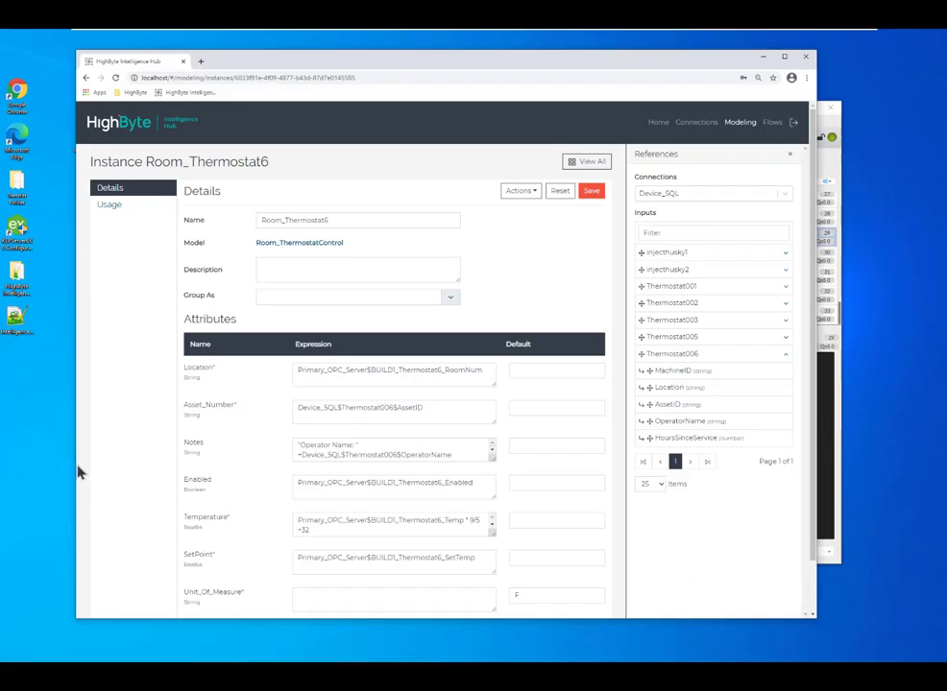
{"action": "scroll", "coordinate": [123, 460], "scroll_direction": "down", "scroll_amount": 1}
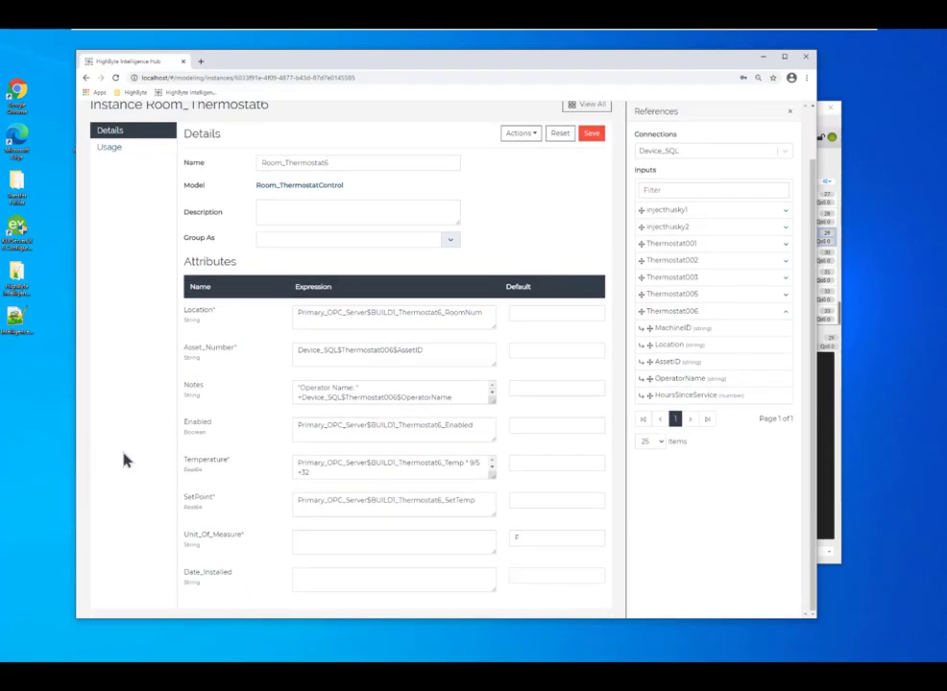
{"action": "scroll", "coordinate": [123, 460], "scroll_direction": "up", "scroll_amount": 1}
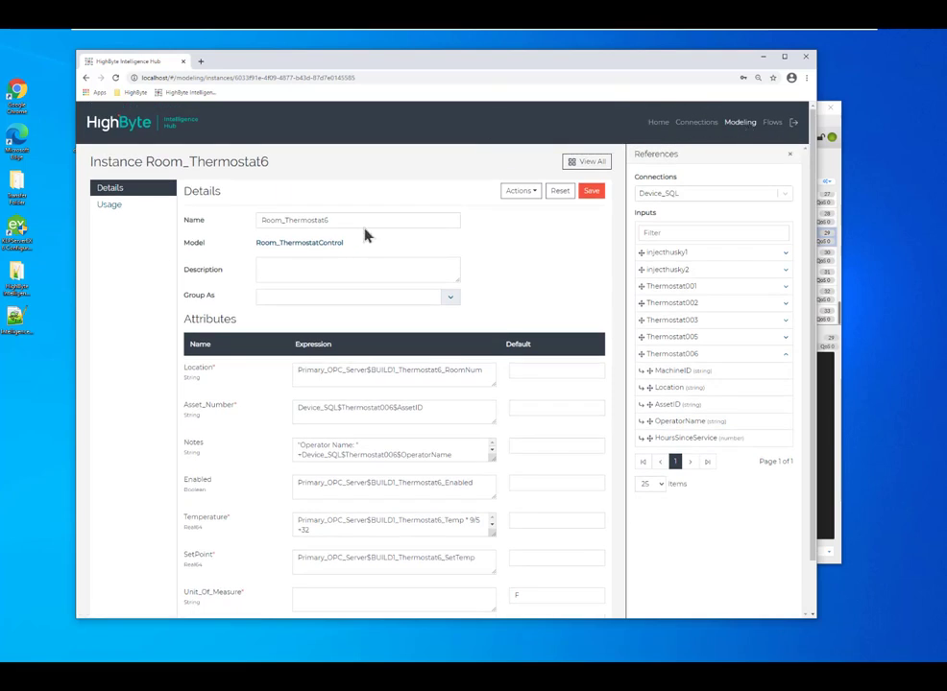
{"action": "left_click", "coordinate": [330, 244]}
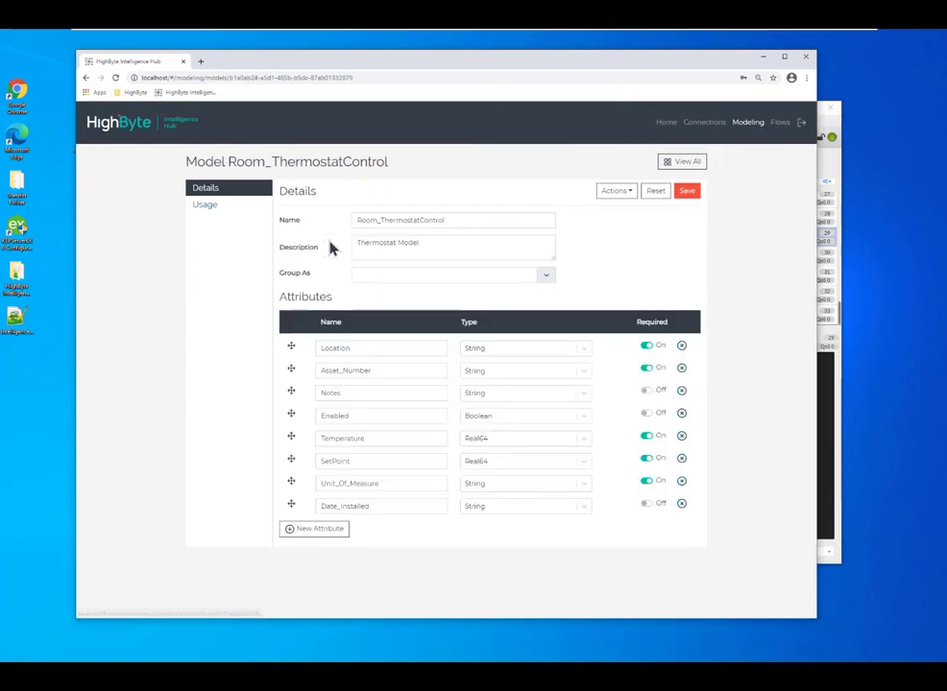
- Add a new attribute named LocalWeather to the Room_ThermostatControl model
{"action": "left_click", "coordinate": [328, 536]}
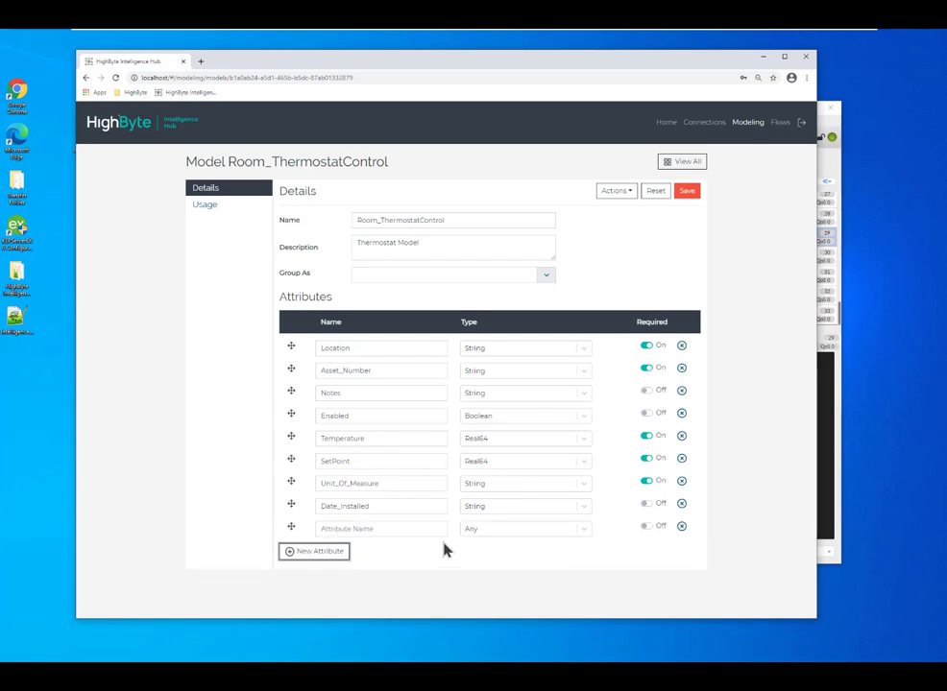
{"action": "left_click", "coordinate": [399, 533]}
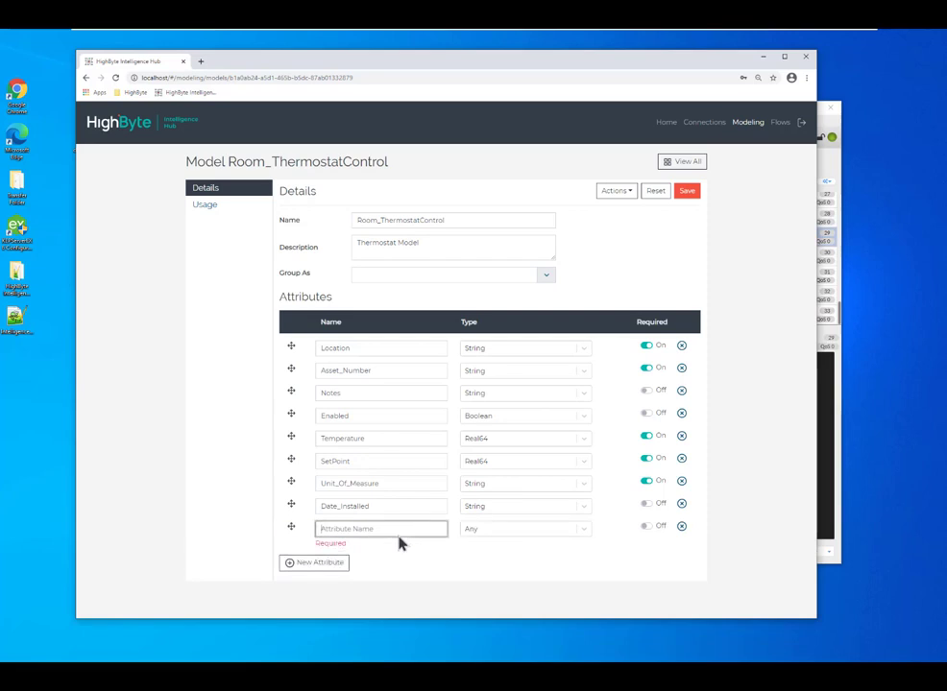
{"action": "type", "text": "Leather"}
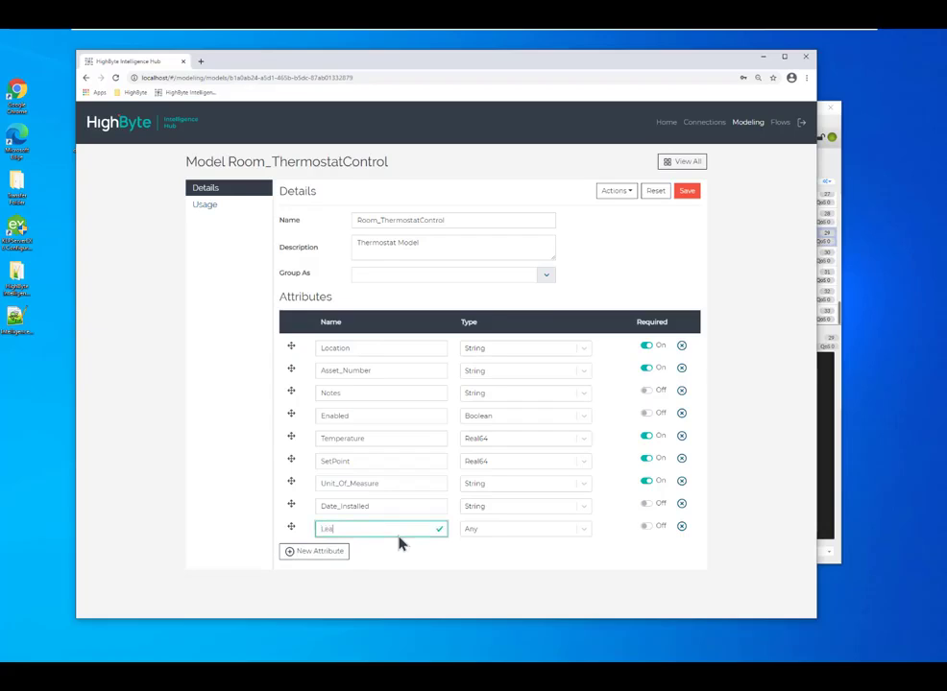
{"action": "type", "text": "Weather"}
{"action": "key", "text": "Left"}
{"action": "key", "text": "Left"}
{"action": "key", "text": "Left"}
{"action": "key", "text": "Left"}
{"action": "key", "text": "Left"}
{"action": "key", "text": "Left"}
{"action": "key", "text": "Left"}
{"action": "key", "text": "BackSpace"}
{"action": "key", "text": "BackSpace"}
{"action": "key", "text": "BackSpace"}
{"action": "key", "text": "BackSpace"}
{"action": "key", "text": "BackSpace"}
{"action": "key", "text": "BackSpace"}
{"action": "type", "text": "ocal"}
- Set the type of the LocalWeather attribute to the WeatherStation model
{"action": "left_click", "coordinate": [583, 535]}
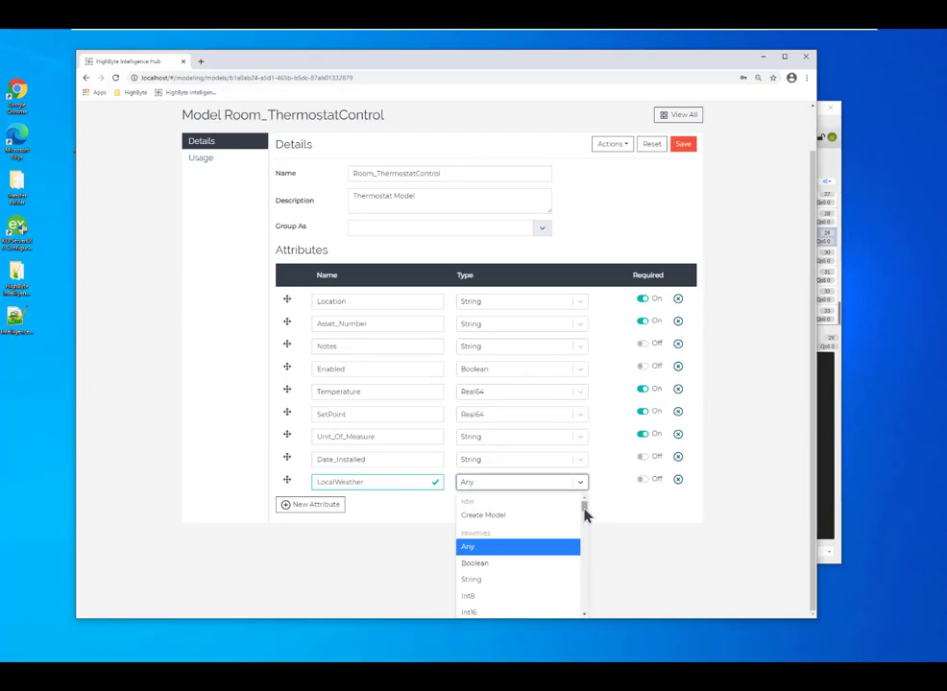
{"action": "scroll", "coordinate": [585, 524], "scroll_direction": "down", "scroll_amount": 1}
{"action": "left_click_drag", "start_coordinate": [587, 530], "coordinate": [589, 626]}
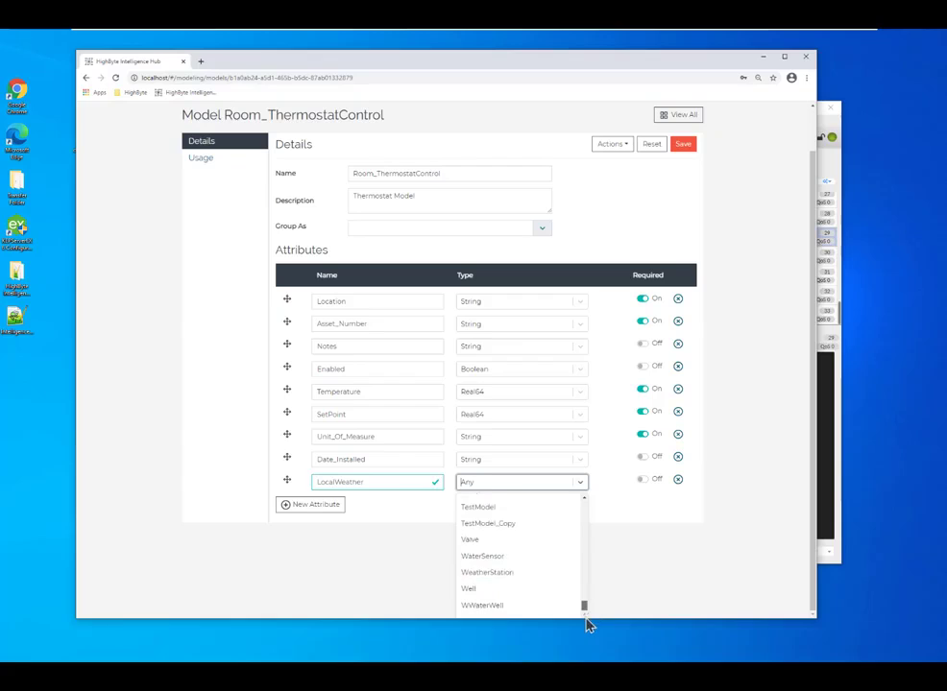
{"action": "left_click", "coordinate": [545, 574]}
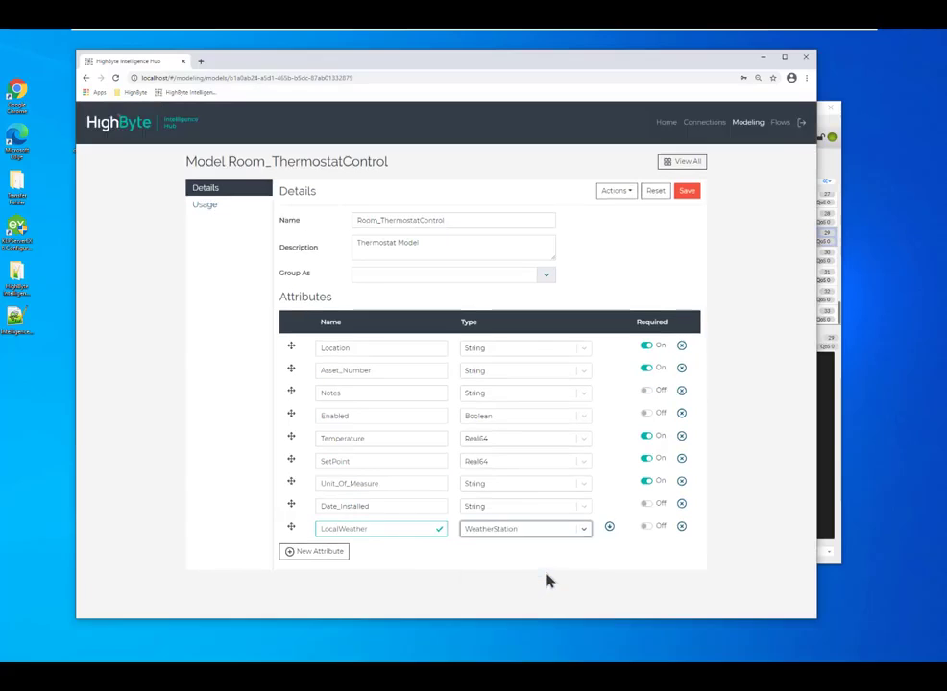
- Expand LocalWeather to review its nested WeatherStation attributes and save the Room_ThermostatControl model
{"action": "left_click", "coordinate": [609, 527]}
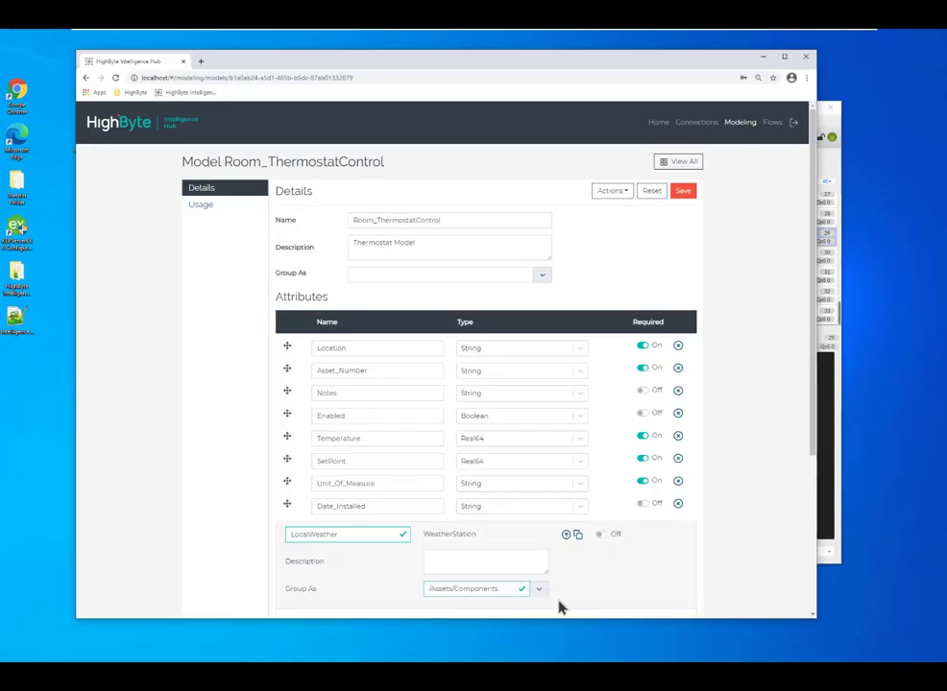
{"action": "scroll", "coordinate": [618, 591], "scroll_direction": "down", "scroll_amount": 5}
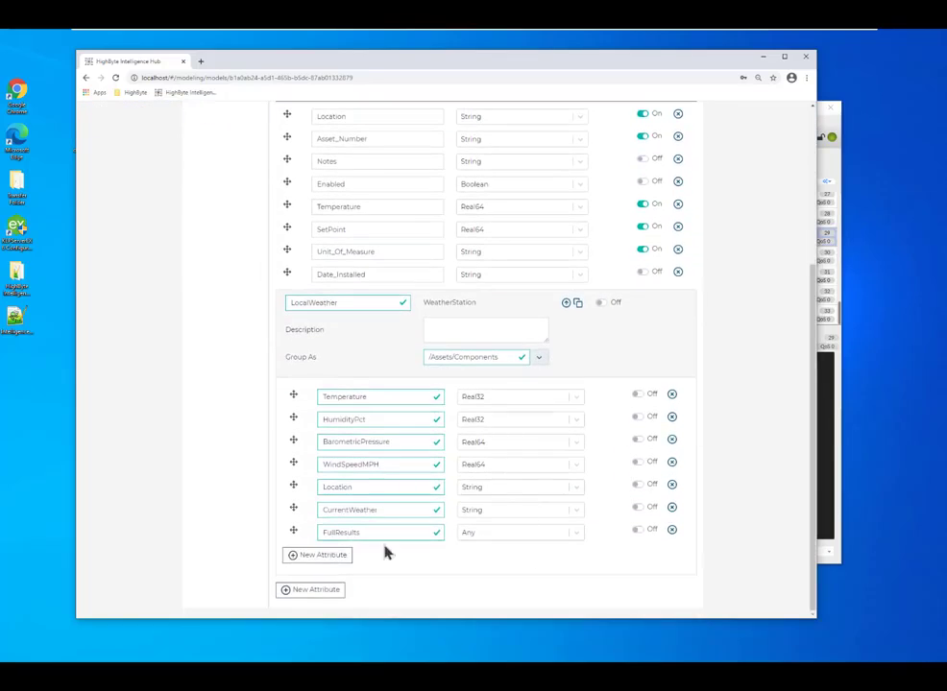
{"action": "scroll", "coordinate": [424, 461], "scroll_direction": "up", "scroll_amount": 5}
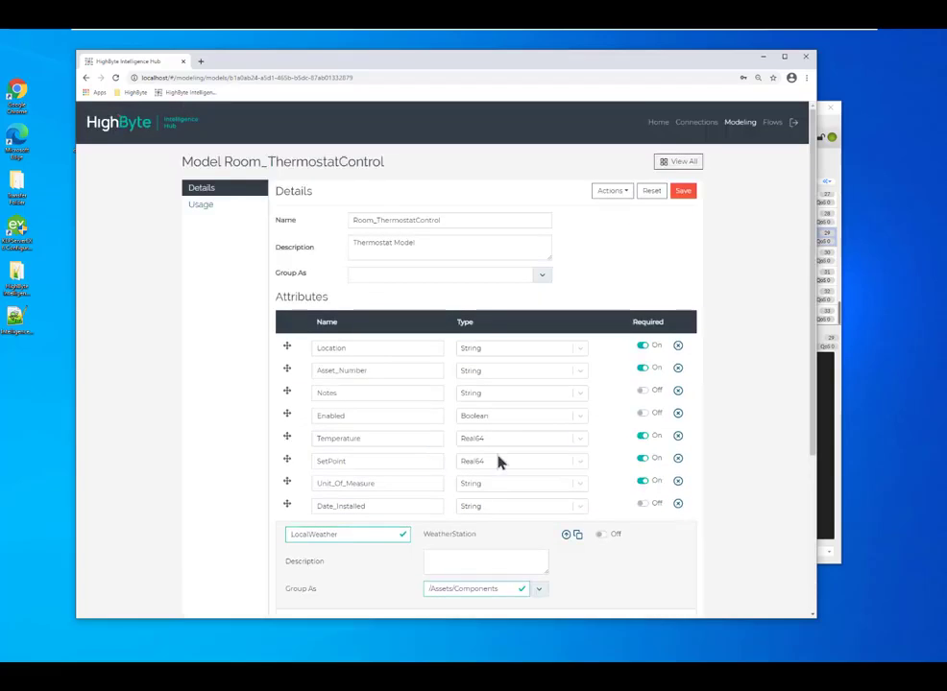
{"action": "left_click", "coordinate": [683, 192]}
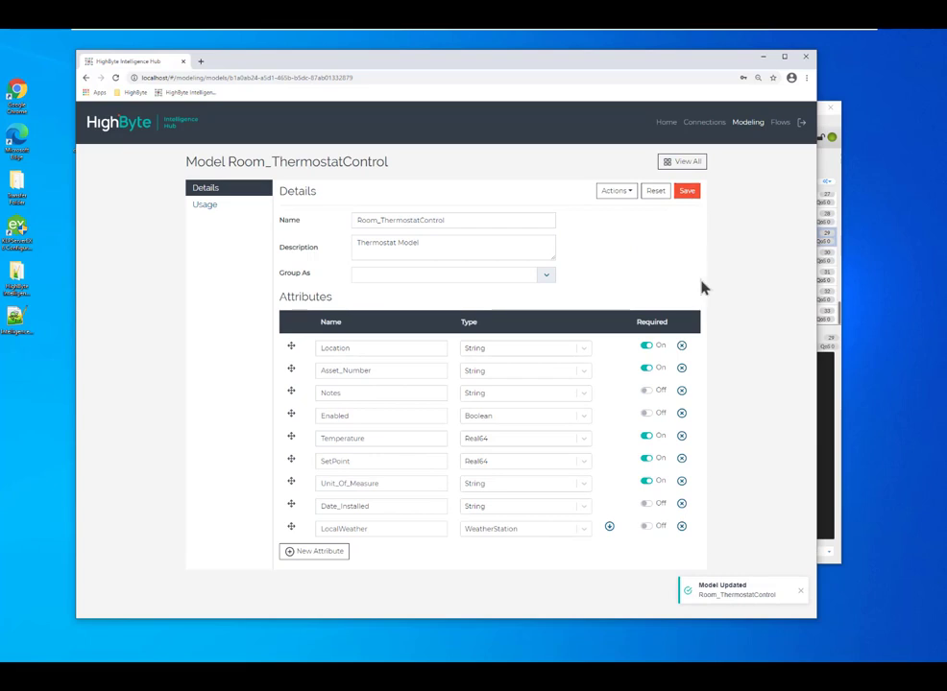
- Open the Room_Thermostat6 instance from the model's usage list and assign PortlandWeather to its LocalWeather attribute
{"action": "left_click", "coordinate": [206, 206]}
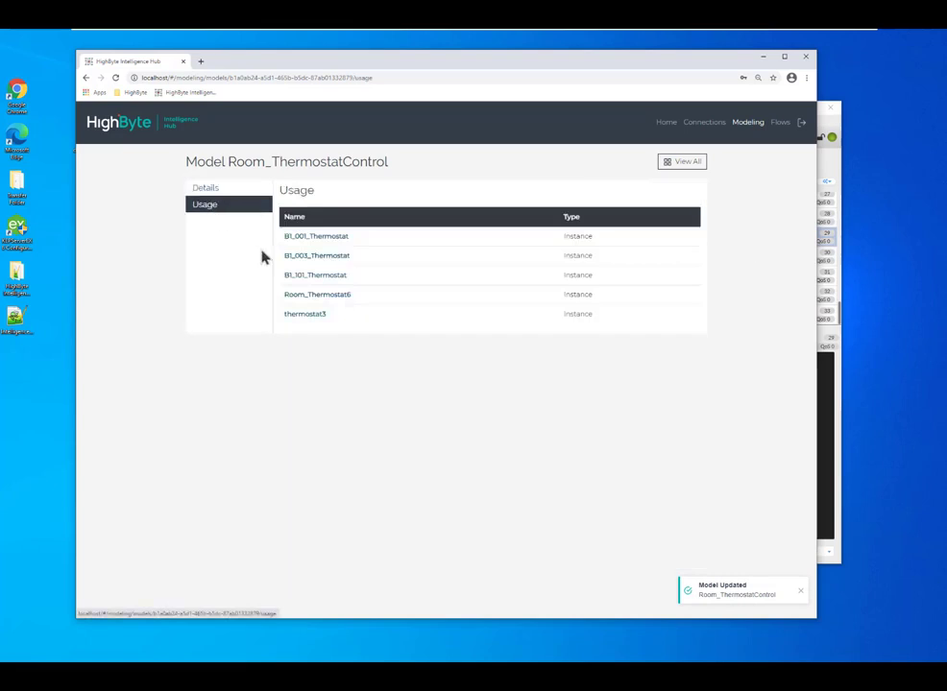
{"action": "left_click", "coordinate": [340, 296]}
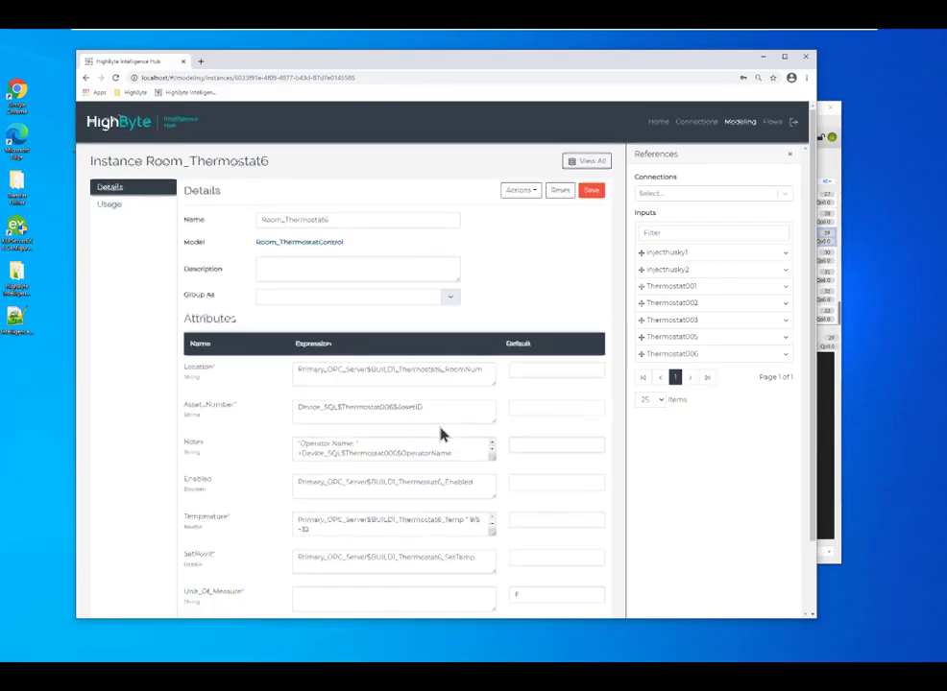
{"action": "scroll", "coordinate": [432, 422], "scroll_direction": "down", "scroll_amount": 2}
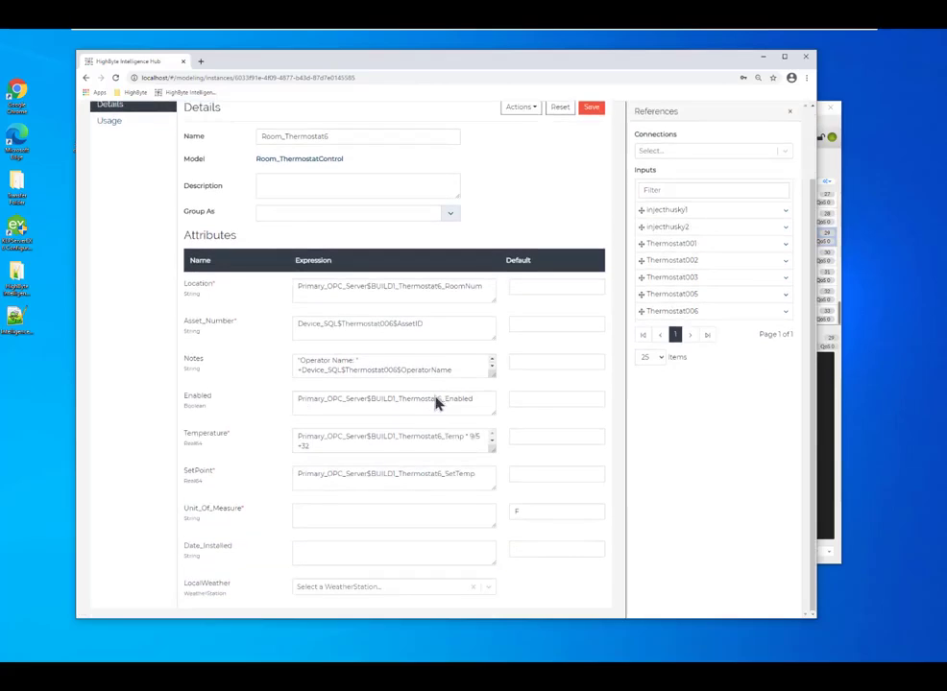
{"action": "left_click", "coordinate": [489, 593]}
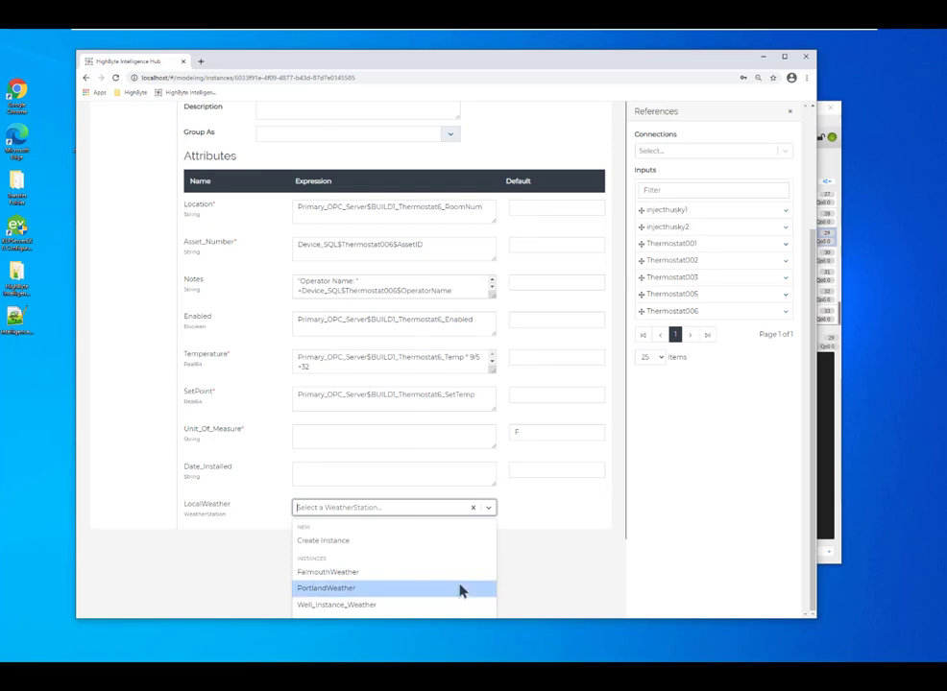
{"action": "left_click", "coordinate": [459, 591]}
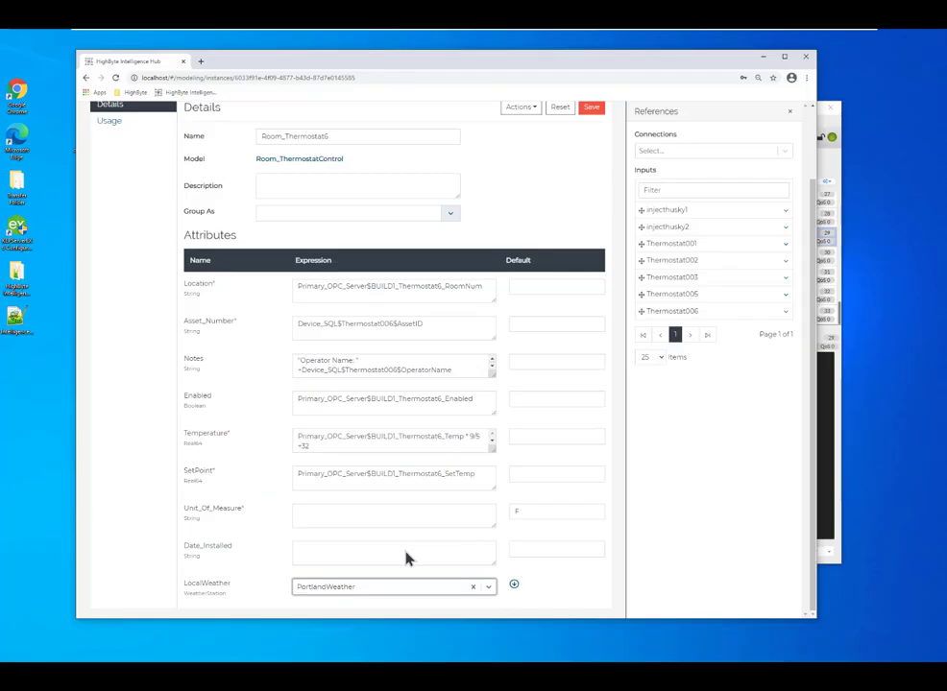
- Expand LocalWeather to review the PortlandWeather expressions and save the Room_Thermostat6 instance
{"action": "left_click", "coordinate": [514, 587]}
{"action": "scroll", "coordinate": [552, 559], "scroll_direction": "down", "scroll_amount": 3}
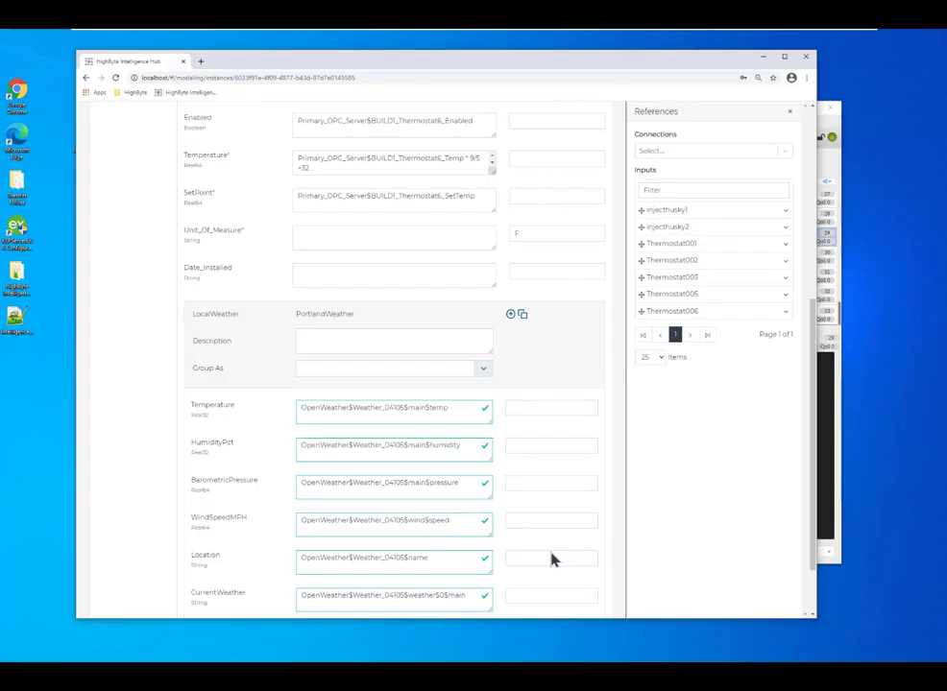
{"action": "scroll", "coordinate": [556, 507], "scroll_direction": "up", "scroll_amount": 5}
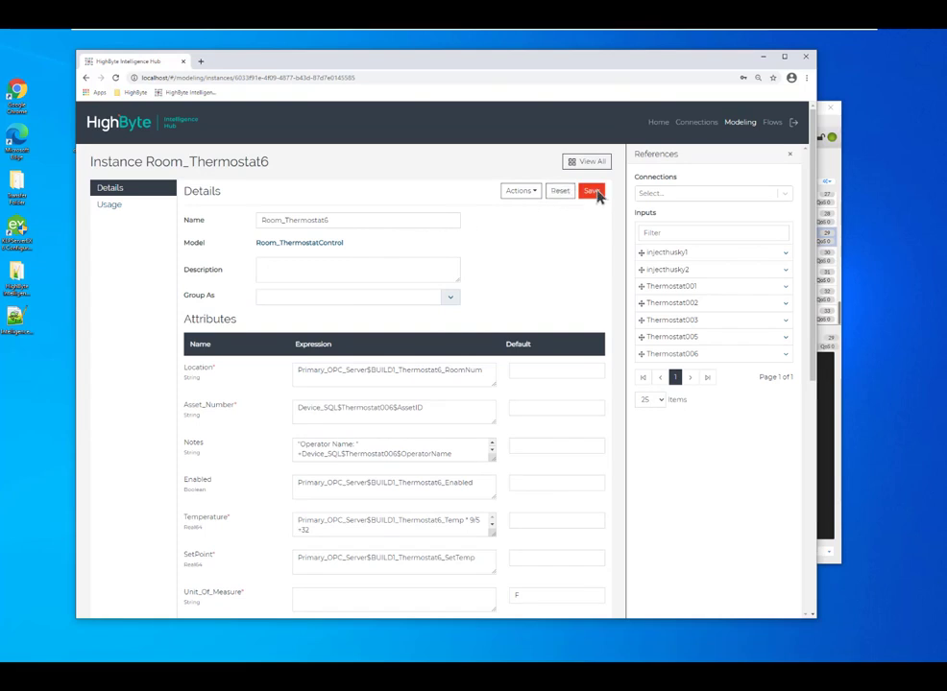
{"action": "left_click", "coordinate": [592, 191]}
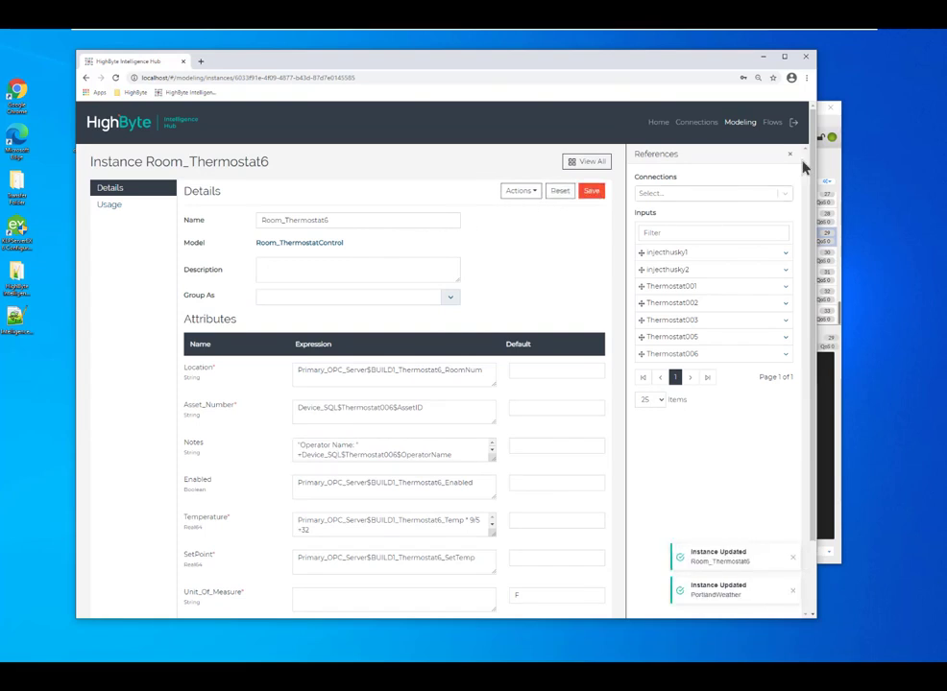
- Switch to MQTT.fx, mute the subscription, and examine the latest Building/B1_Therm6 payload including its LocalWeather data
{"action": "left_click", "coordinate": [824, 192]}
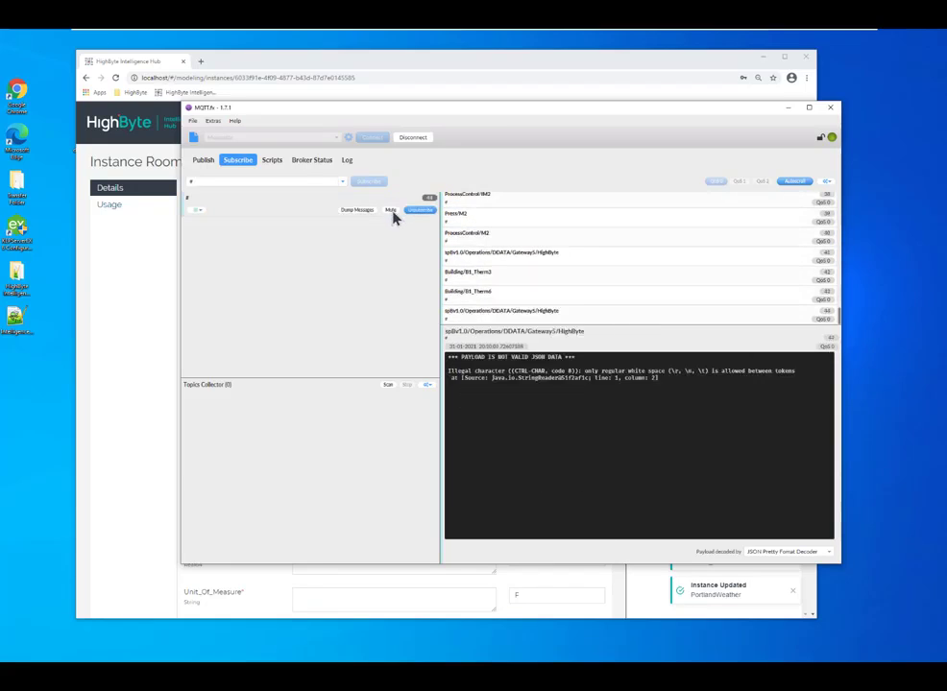
{"action": "left_click", "coordinate": [411, 213]}
{"action": "left_click", "coordinate": [534, 256]}
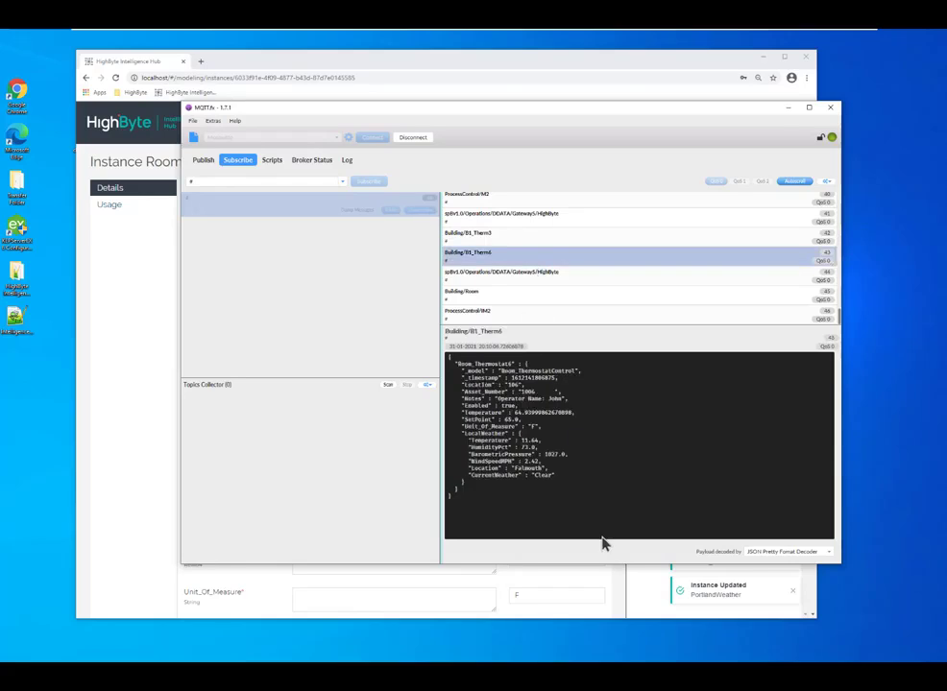
{"action": "left_click_drag", "start_coordinate": [552, 485], "coordinate": [346, 288]}
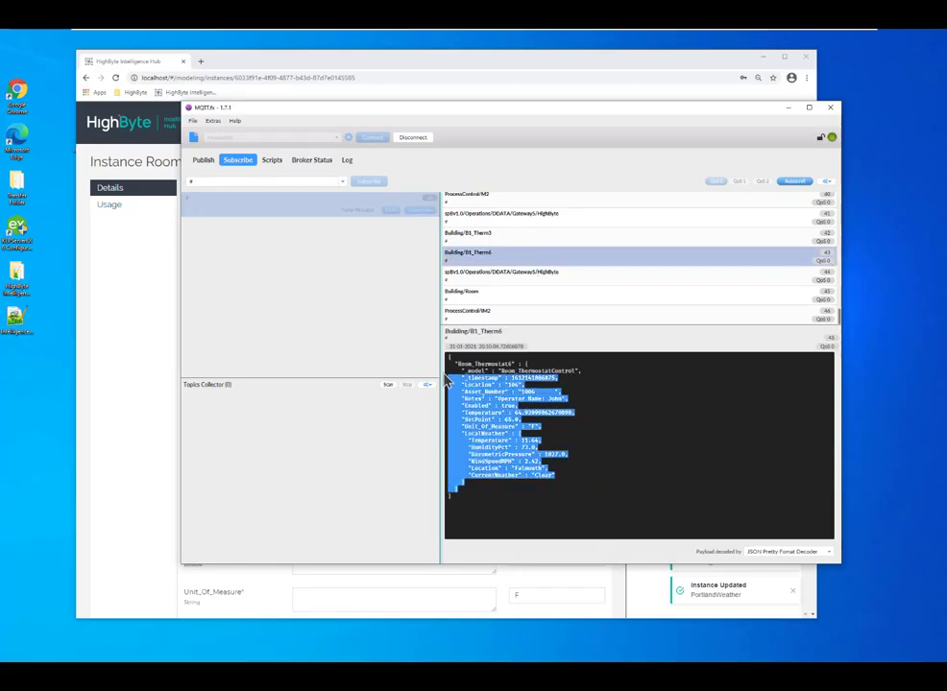
{"action": "left_click", "coordinate": [554, 469]}
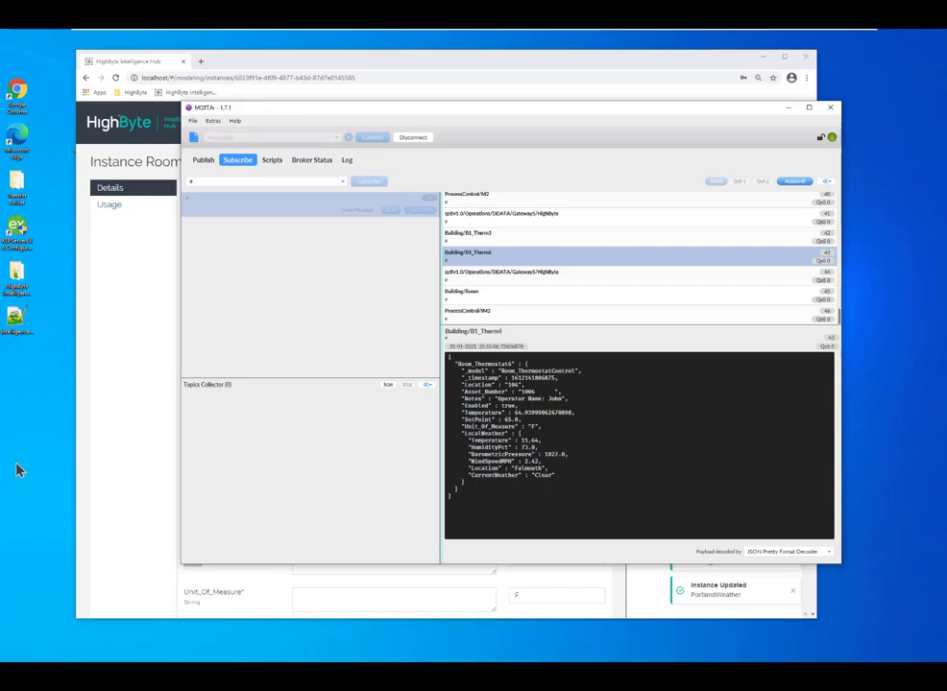
- Switch to HighByte Intelligence Hub, open Room_Thermostat6_Flow from the instance's usage list, and set its trigger mode to OnChange
{"action": "left_click", "coordinate": [137, 365]}
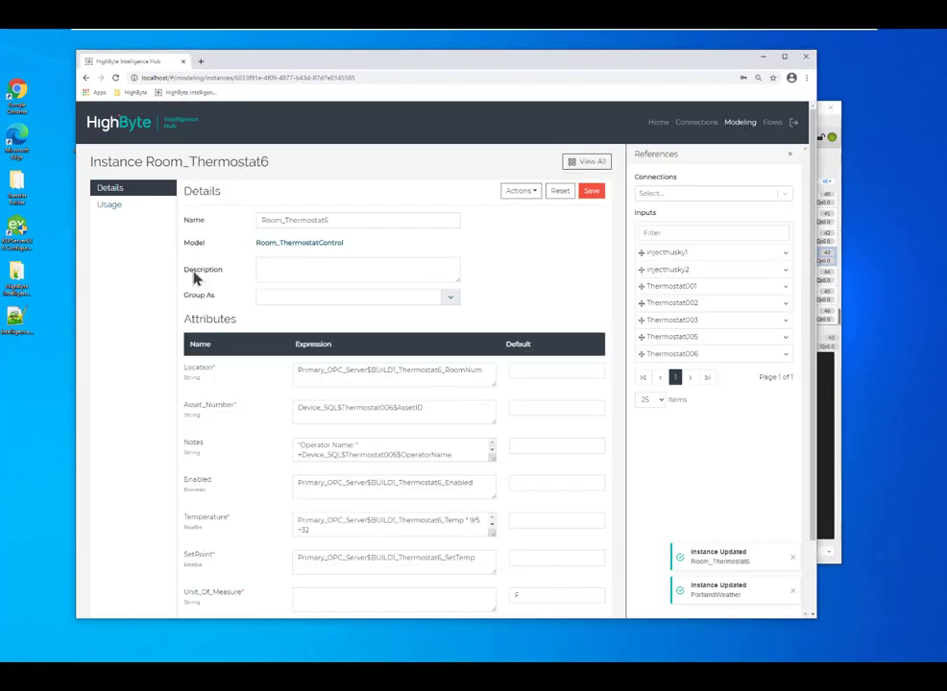
{"action": "left_click", "coordinate": [114, 206]}
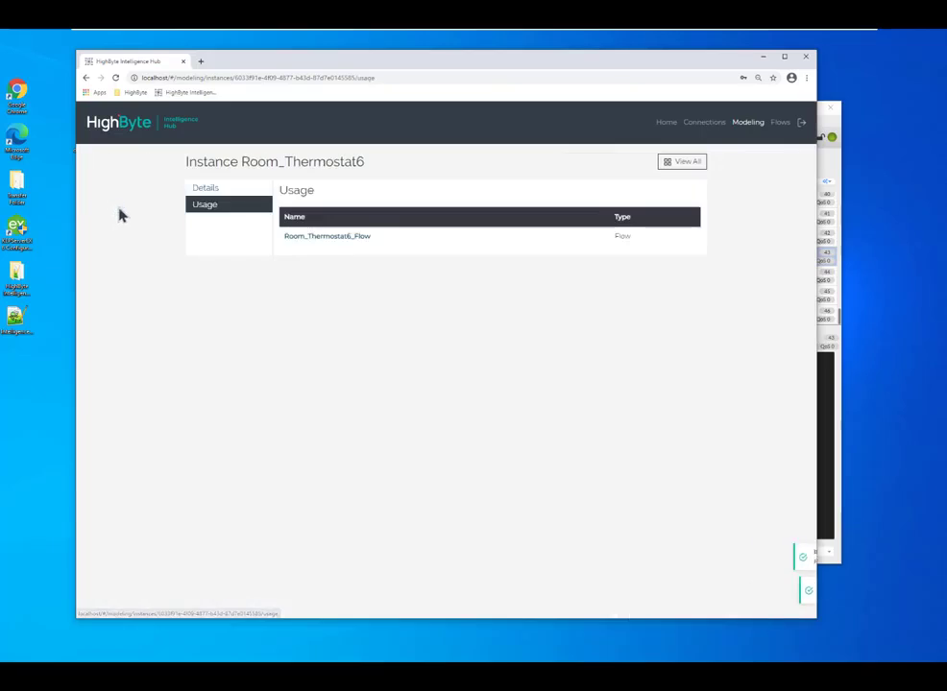
{"action": "left_click", "coordinate": [340, 239]}
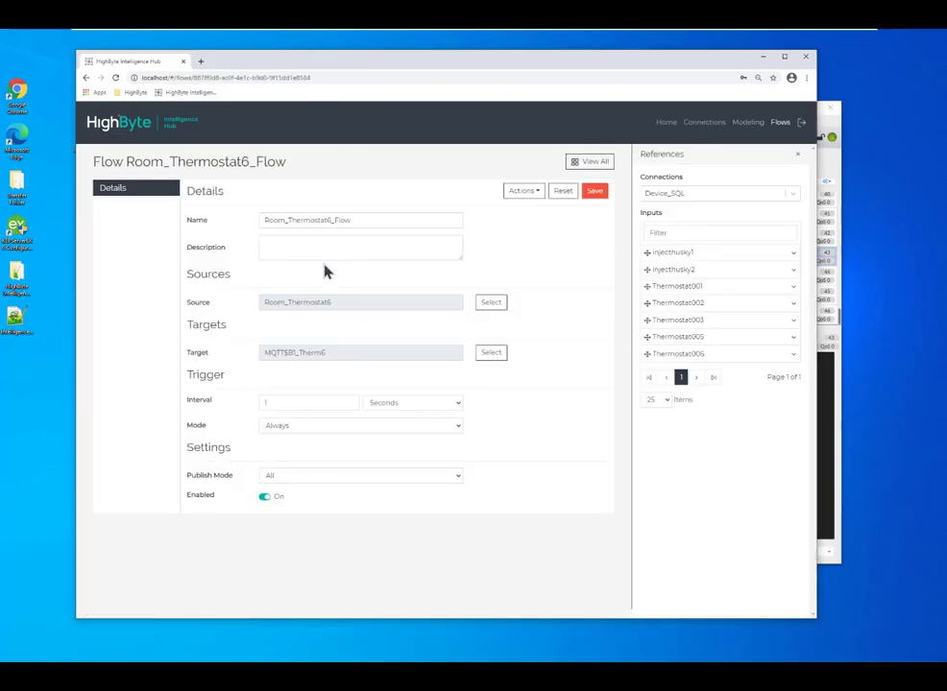
{"action": "left_click", "coordinate": [372, 431]}
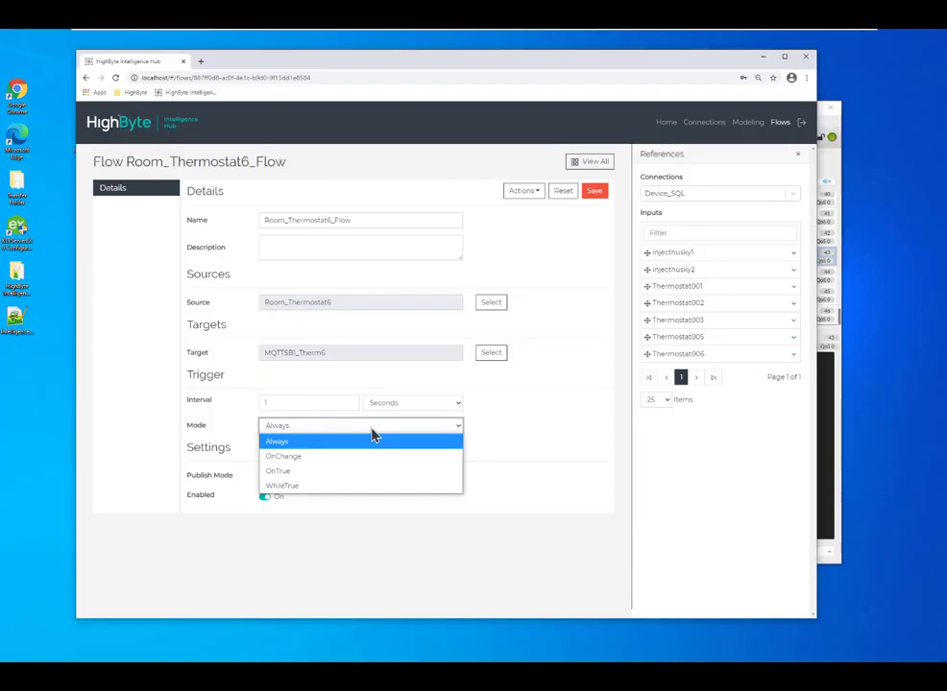
{"action": "left_click", "coordinate": [373, 457]}
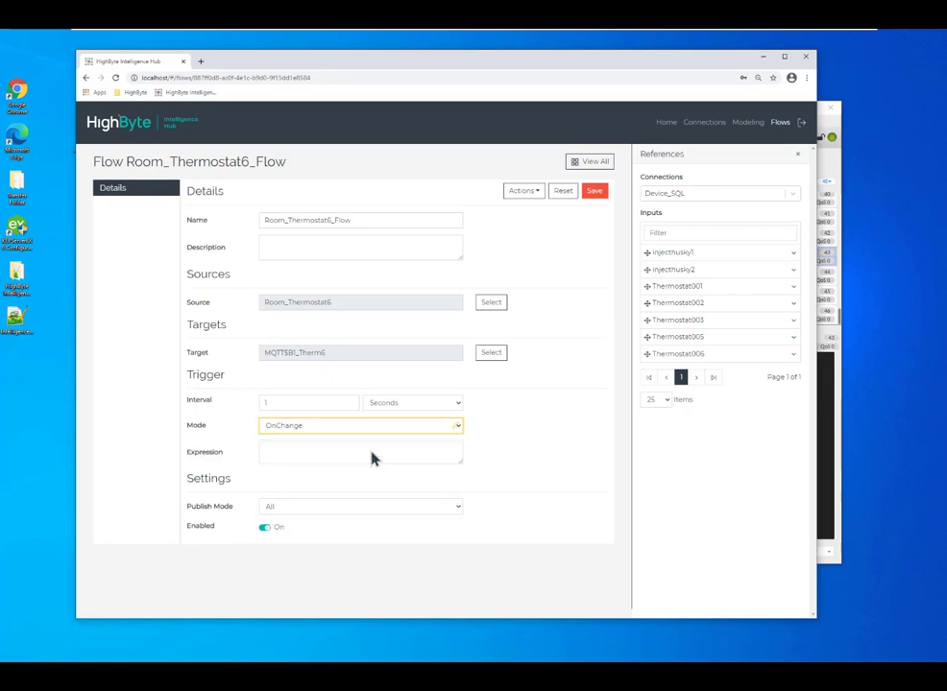
- Set the flow's trigger expression to the Primary_OPC_Server input BUILD1_Thermostat6_Temp and save the flow
{"action": "left_click", "coordinate": [394, 456]}
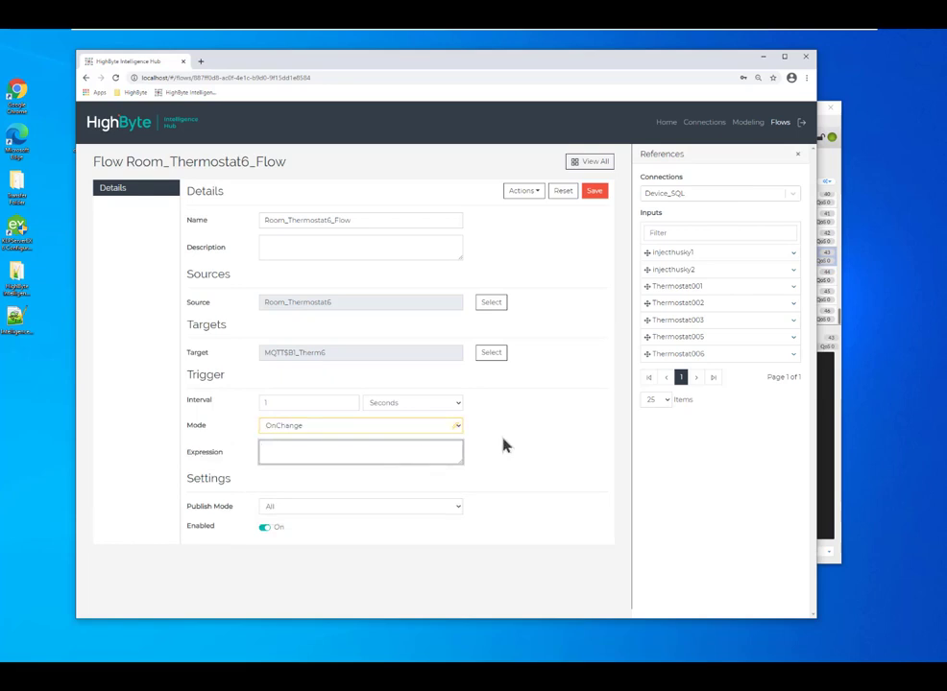
{"action": "left_click", "coordinate": [720, 193]}
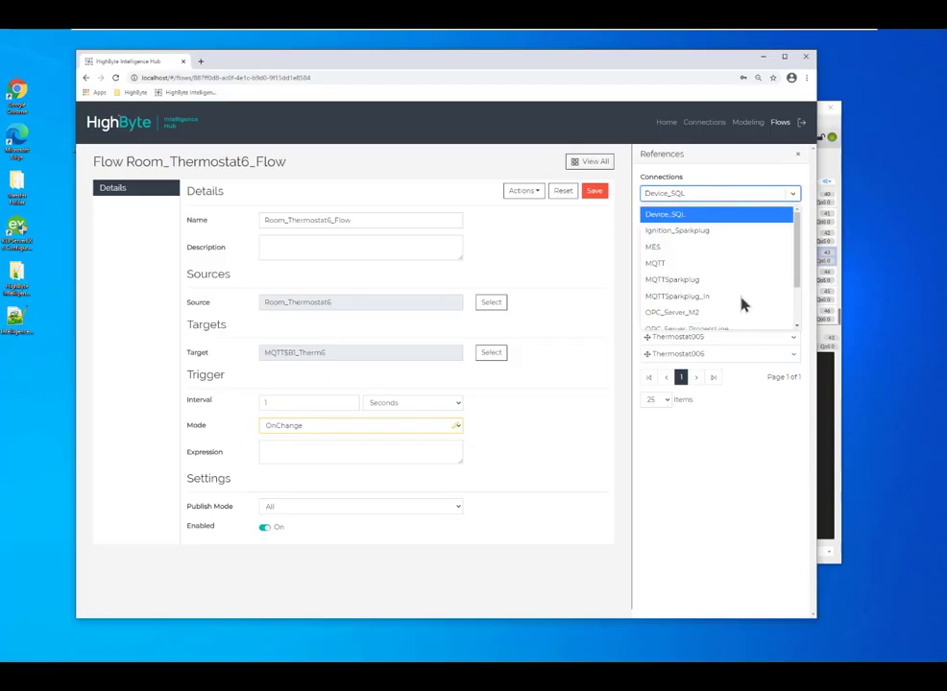
{"action": "scroll", "coordinate": [727, 288], "scroll_direction": "down", "scroll_amount": 2}
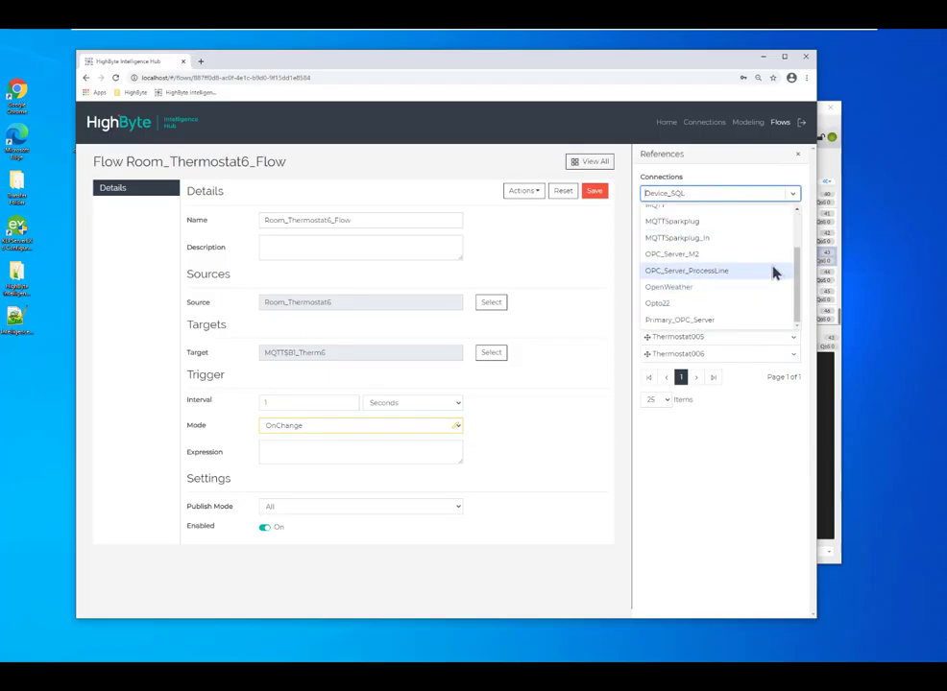
{"action": "left_click", "coordinate": [714, 322]}
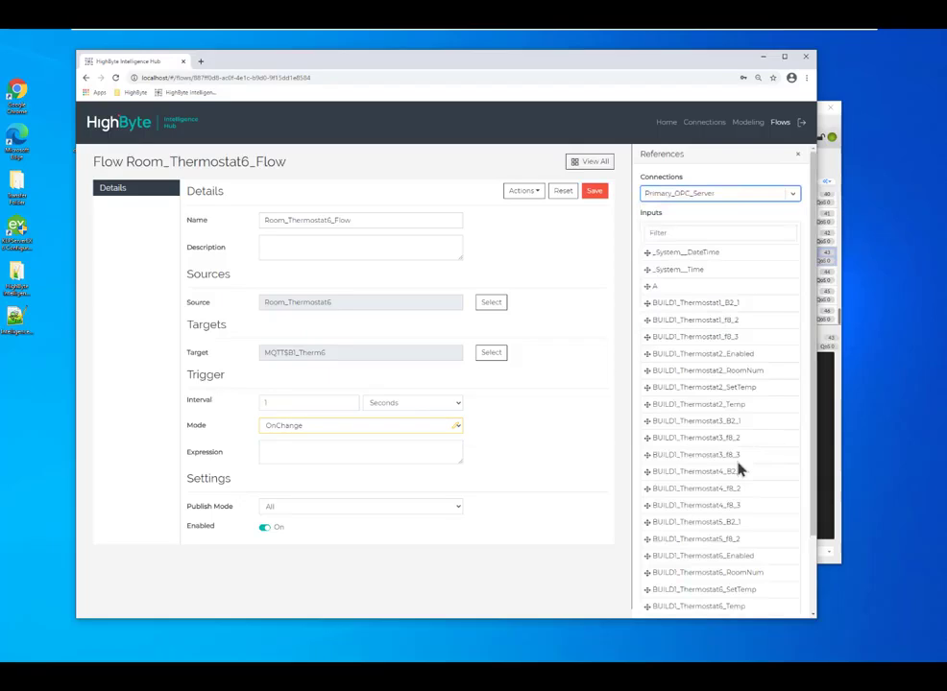
{"action": "scroll", "coordinate": [737, 470], "scroll_direction": "down", "scroll_amount": 3}
{"action": "left_click_drag", "start_coordinate": [737, 512], "coordinate": [379, 460]}
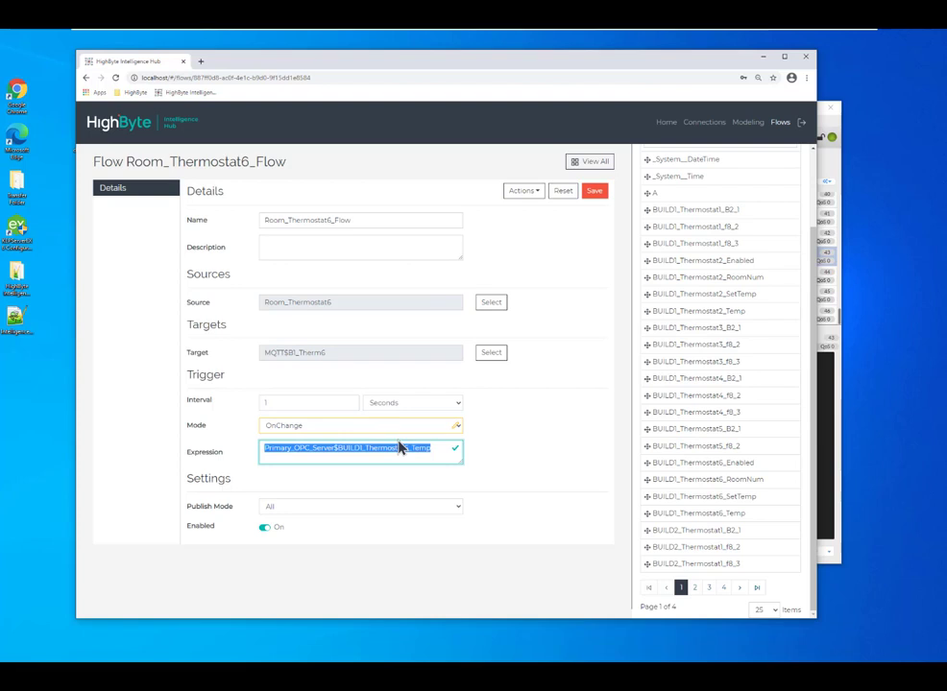
{"action": "left_click", "coordinate": [595, 192]}
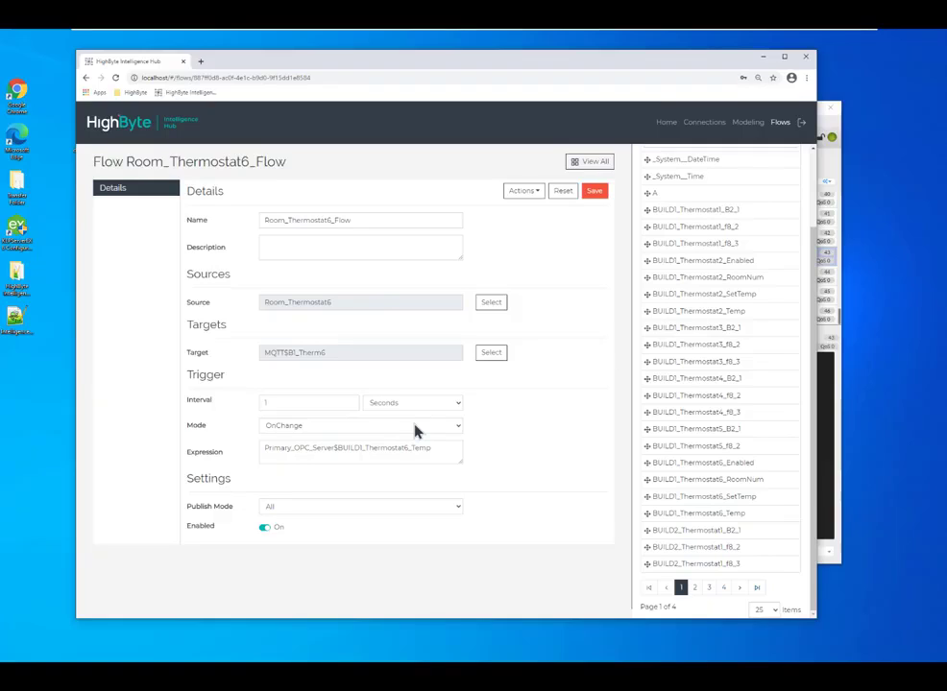
- Review the flow's available trigger modes and publish modes without changing them, and open the Connections overview
{"action": "left_click", "coordinate": [415, 430]}
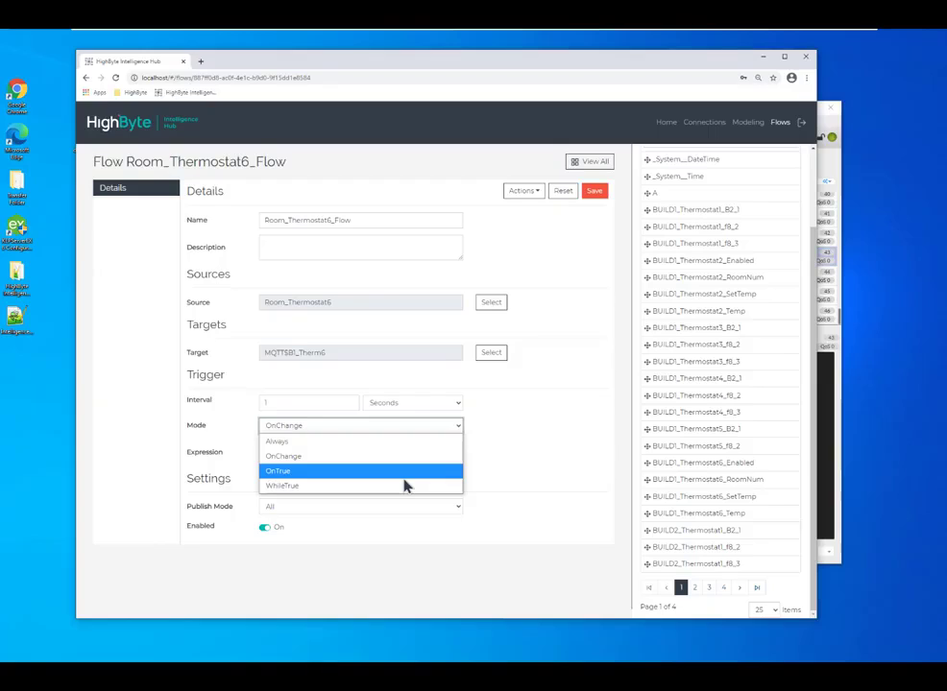
{"action": "left_click", "coordinate": [506, 469]}
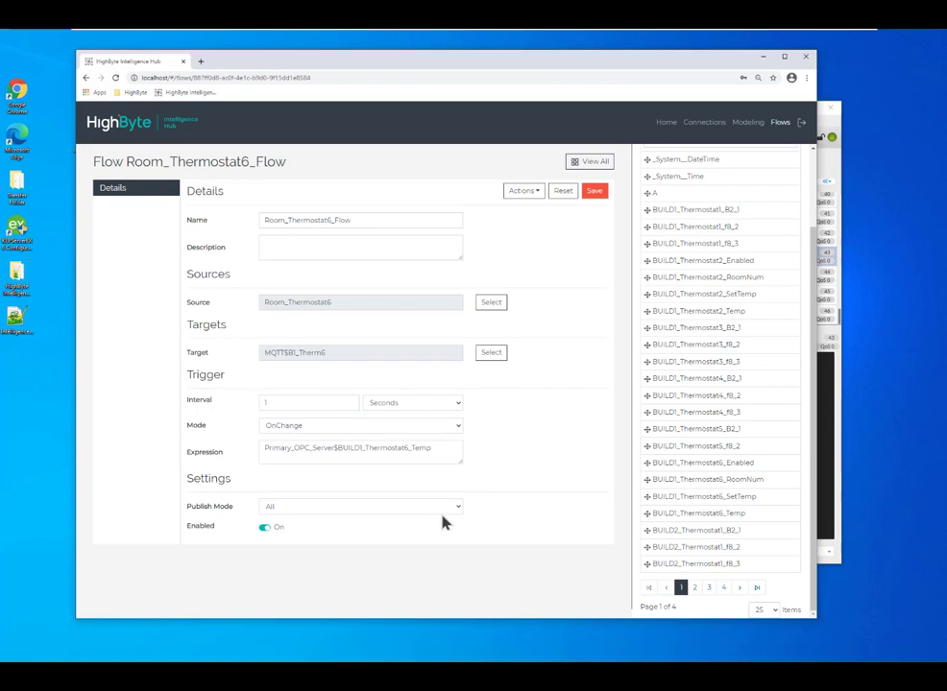
{"action": "left_click", "coordinate": [408, 509]}
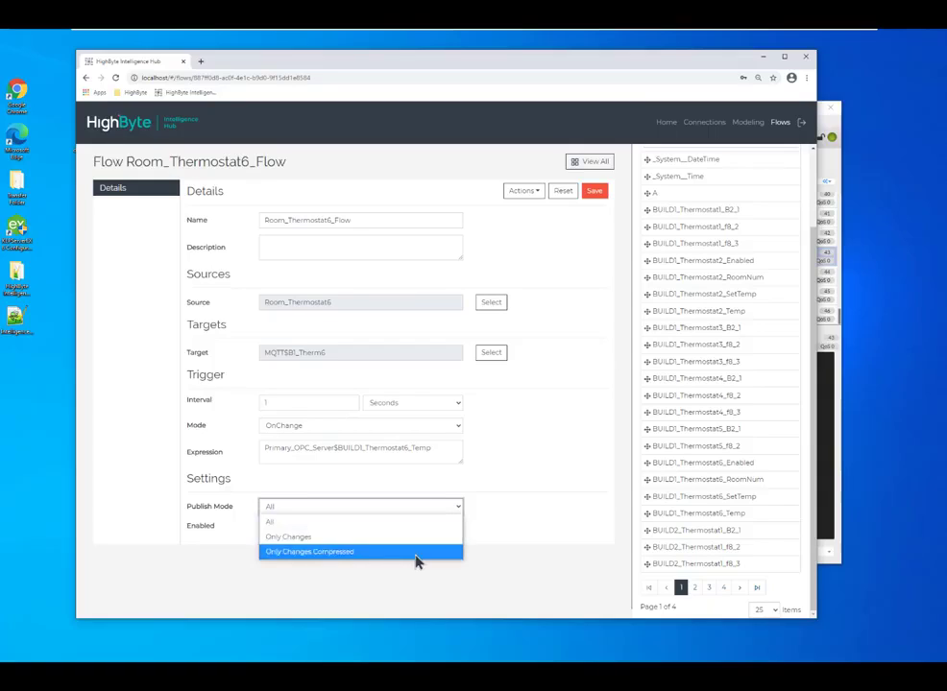
{"action": "left_click", "coordinate": [561, 515]}
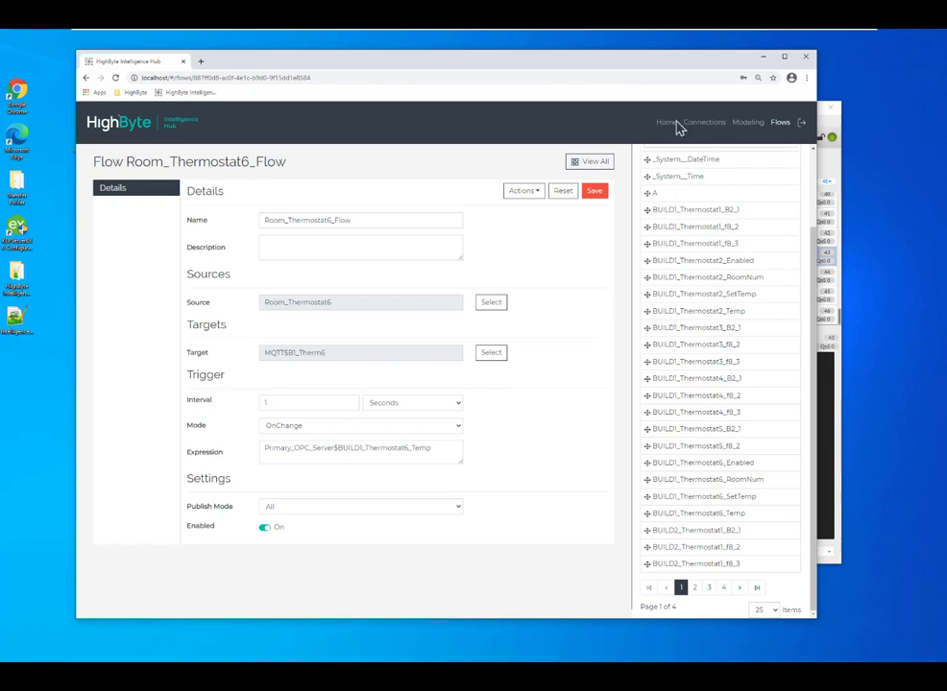
{"action": "left_click", "coordinate": [712, 126]}
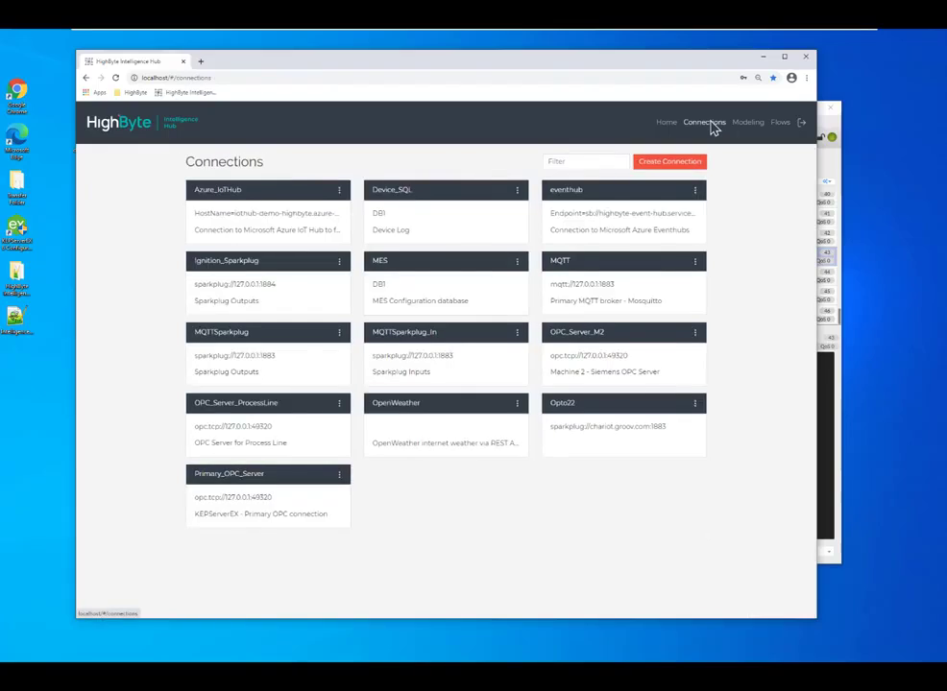